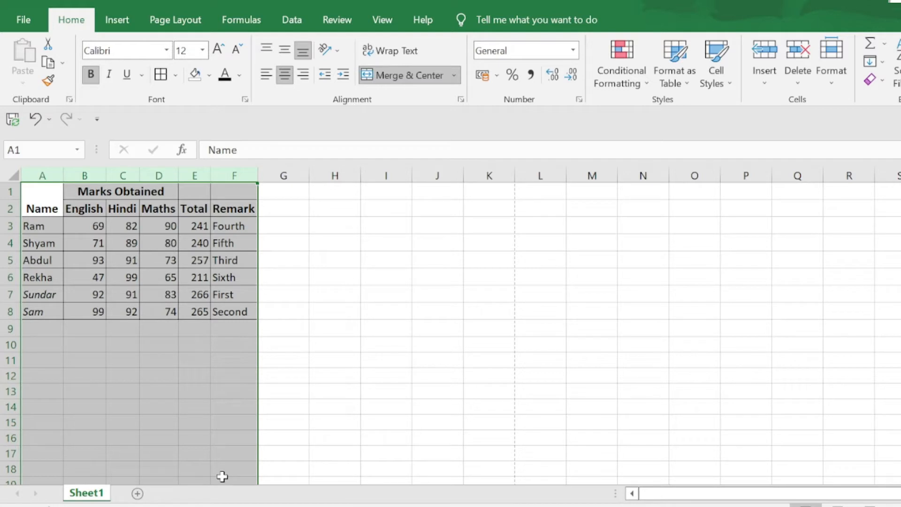
Align the contents of the marks table A1:F8 to the top and left of their cells
left_click_drag(39, 193, 253, 311)
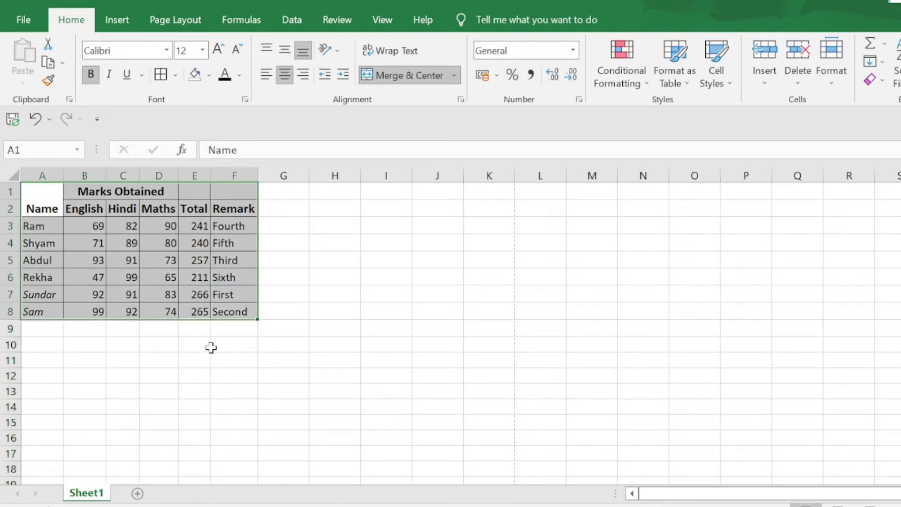
left_click(285, 49)
left_click(266, 74)
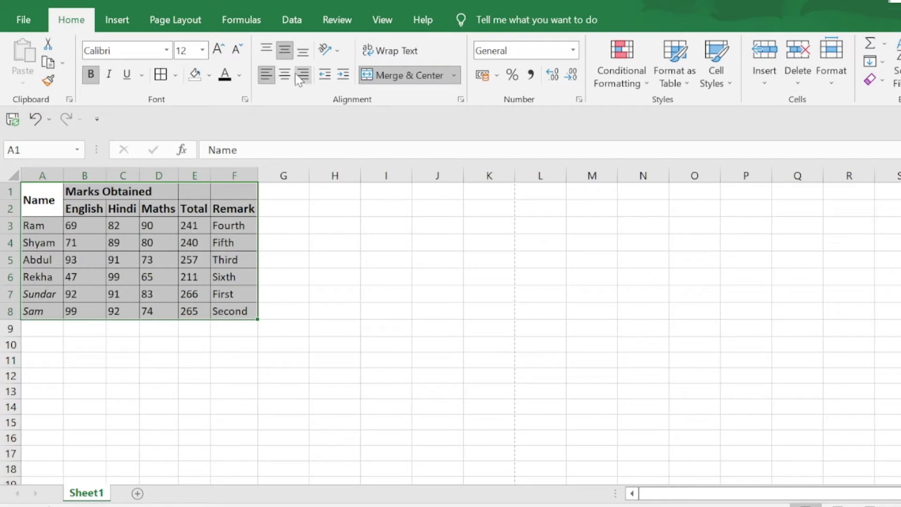
left_click(267, 50)
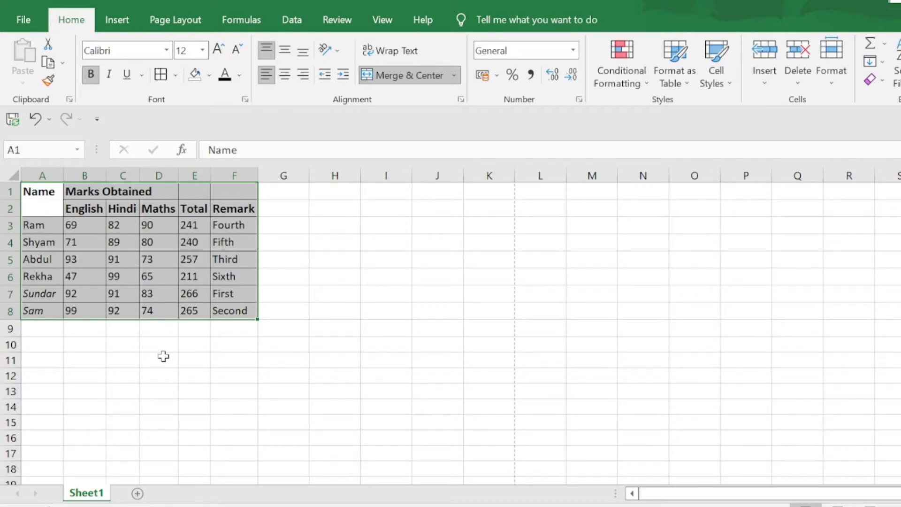
left_click(143, 395)
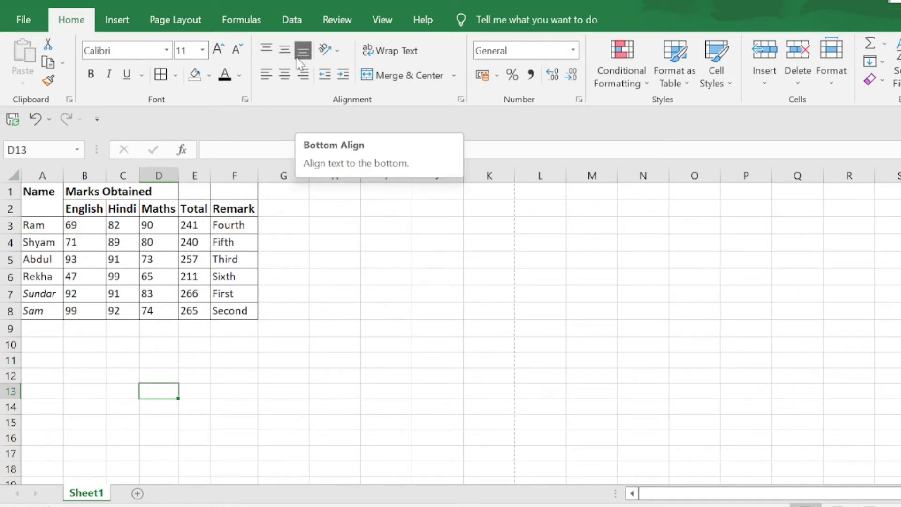
Try bottom alignment on the merged Name header cell and finish with it vertically centred using middle alignment
left_click(58, 206)
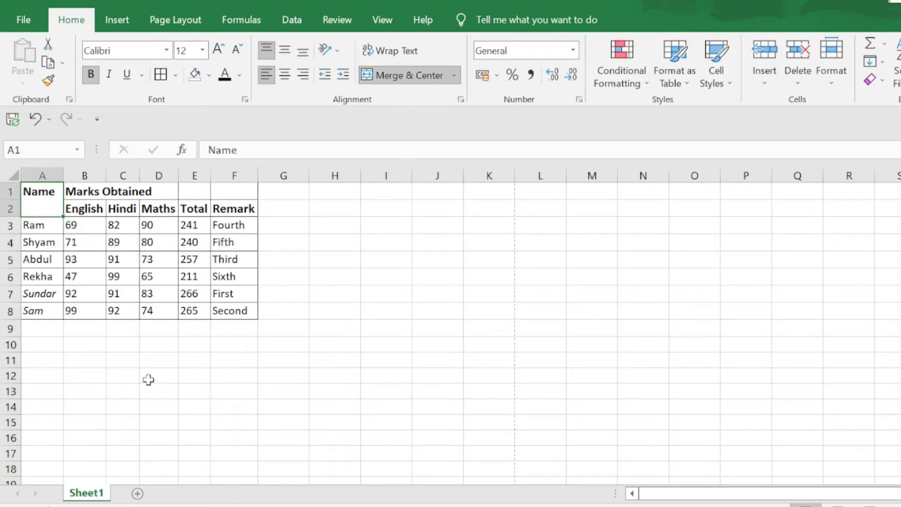
scroll(451, 326, "up", 6)
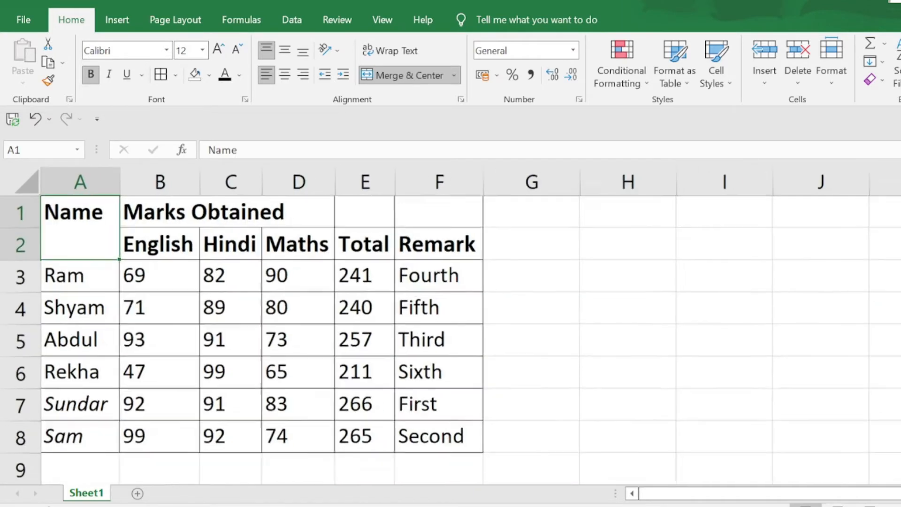
scroll(450, 325, "down", 2)
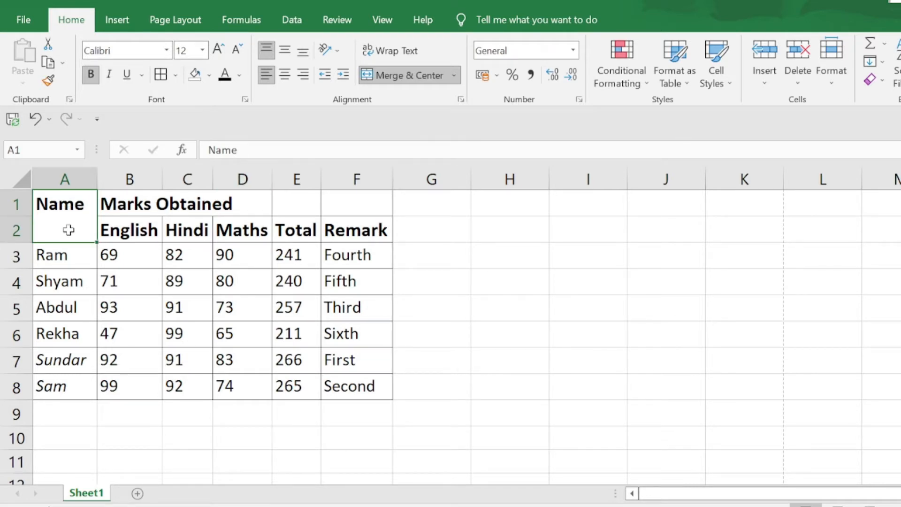
left_click(285, 51)
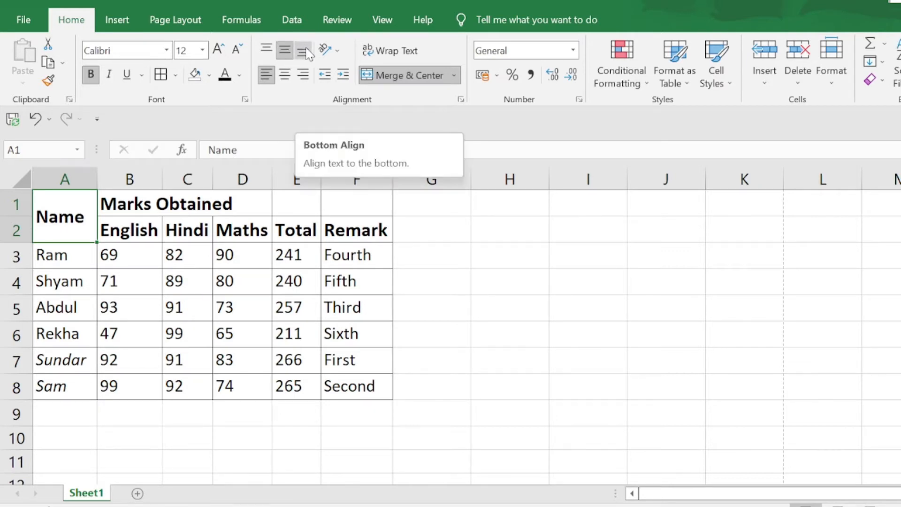
left_click(304, 52)
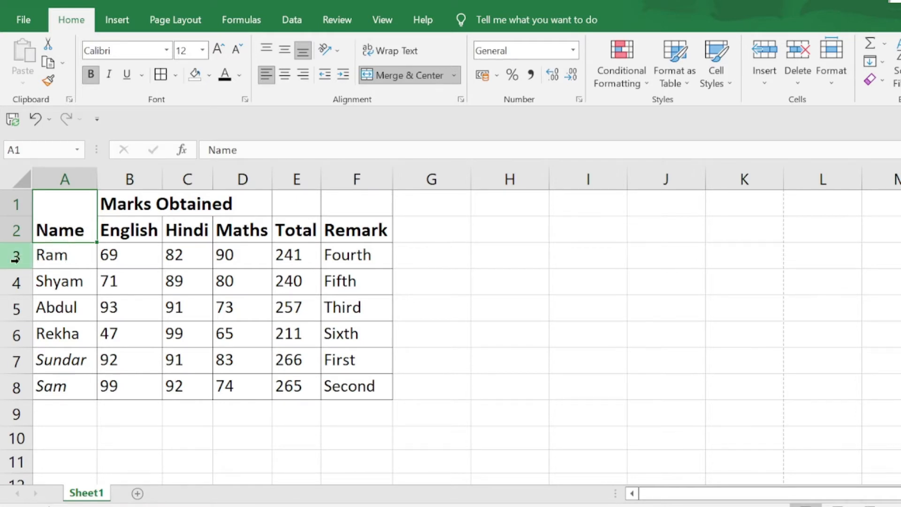
left_click(285, 49)
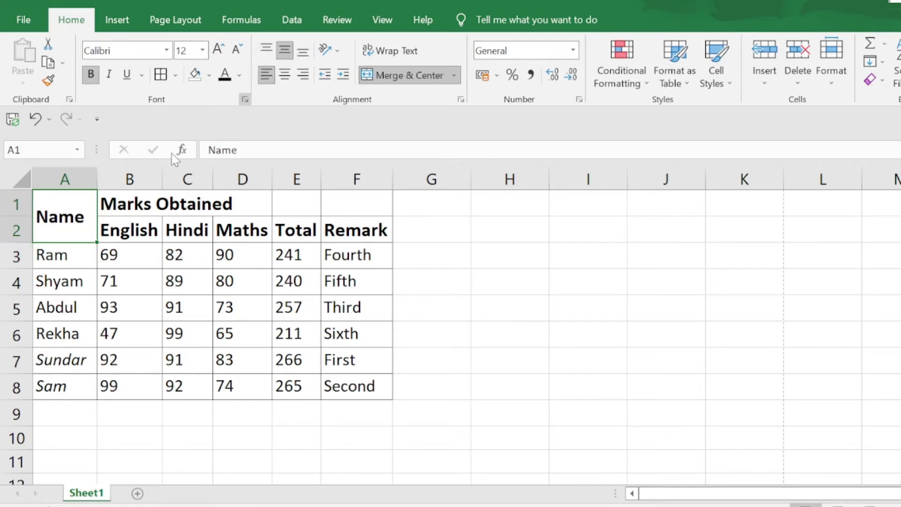
Increase the height of rows 3 to 8 together so each student row has extra vertical space
left_click_drag(13, 256, 10, 380)
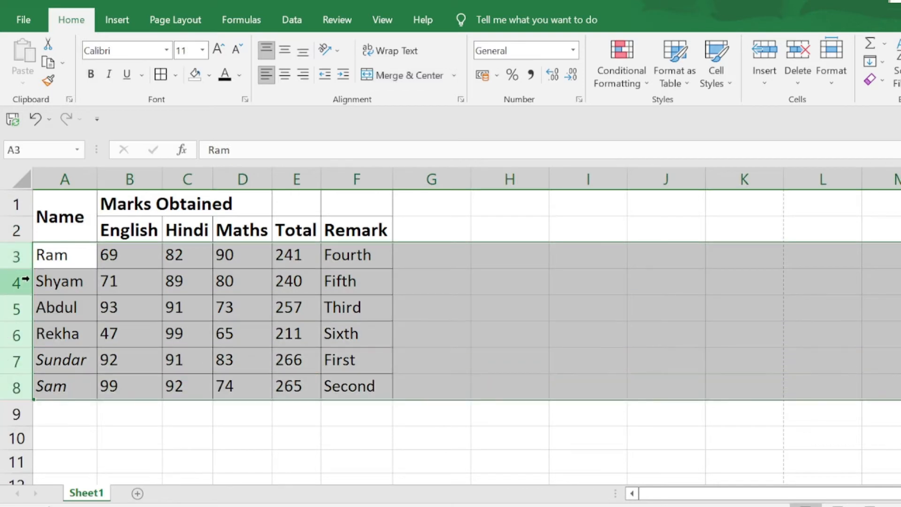
left_click_drag(18, 268, 25, 287)
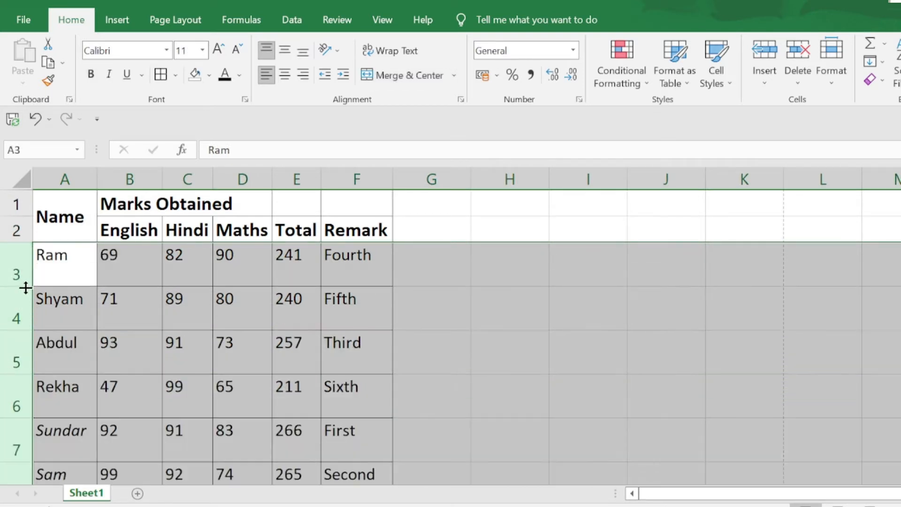
scroll(502, 353, "down", 1)
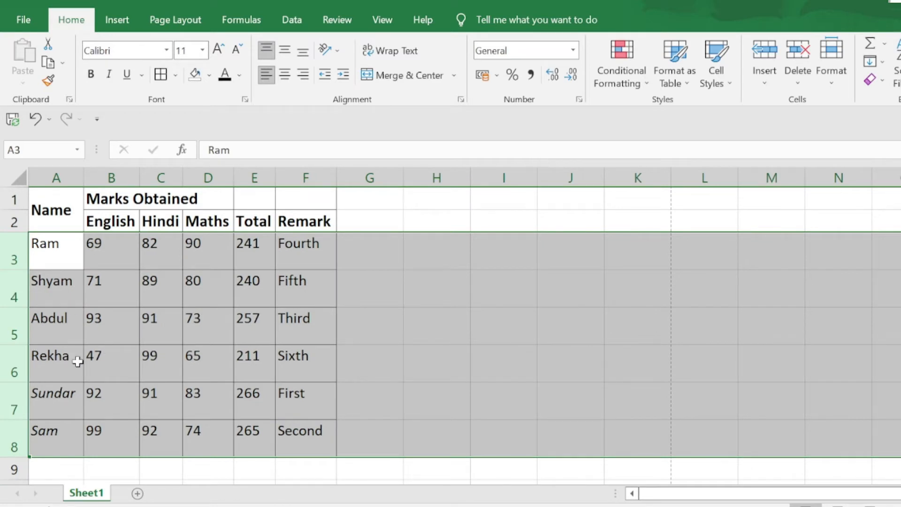
Remove the italic formatting from the two student names in A7:A8
left_click_drag(47, 399, 59, 439)
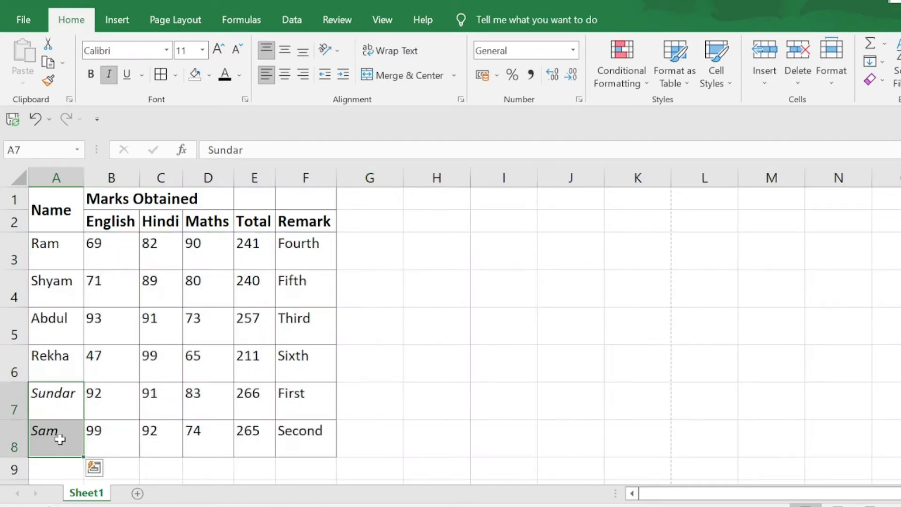
left_click_drag(65, 392, 66, 430)
left_click(76, 316)
left_click_drag(54, 397, 62, 421)
left_click(111, 78)
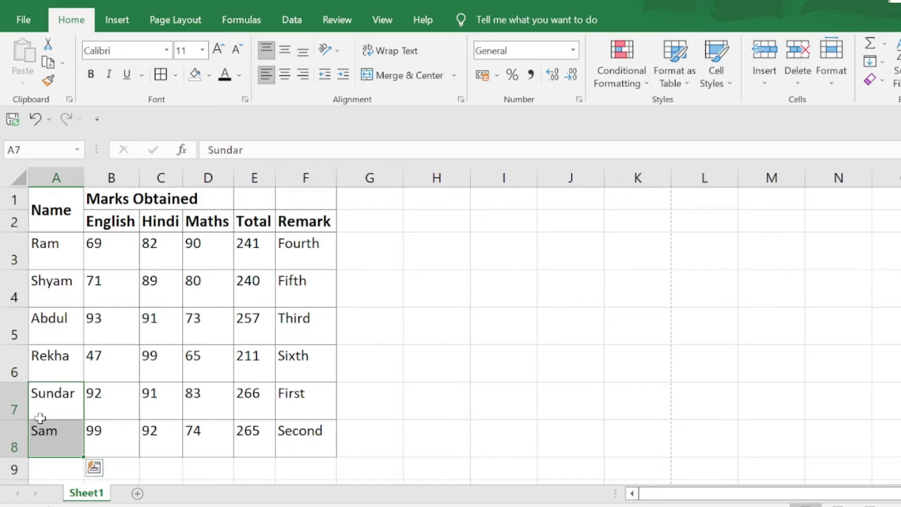
left_click(51, 376)
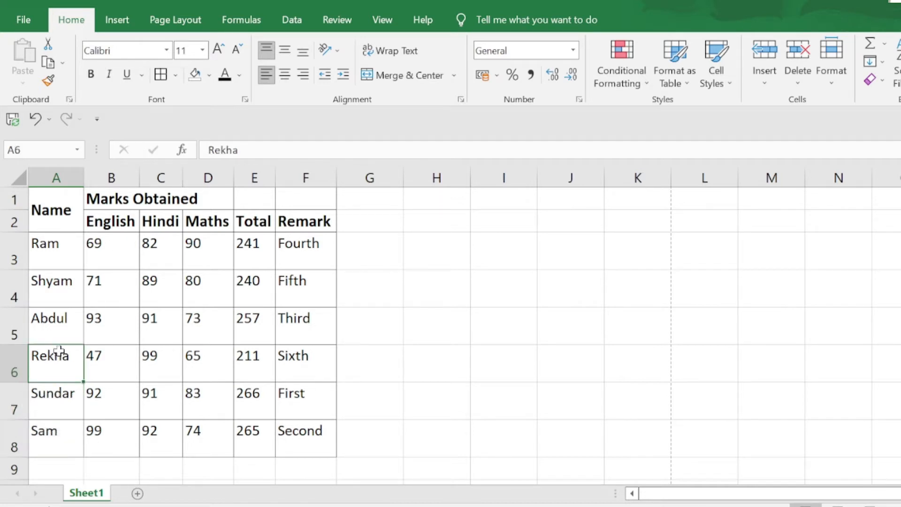
Widen column A so the Name column has extra horizontal space around its text
left_click(73, 220)
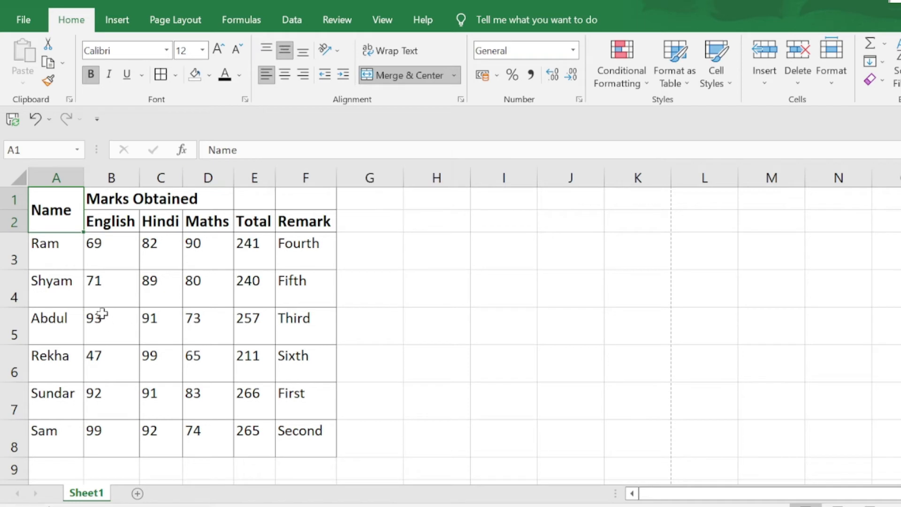
left_click(267, 81)
left_click_drag(86, 177, 127, 178)
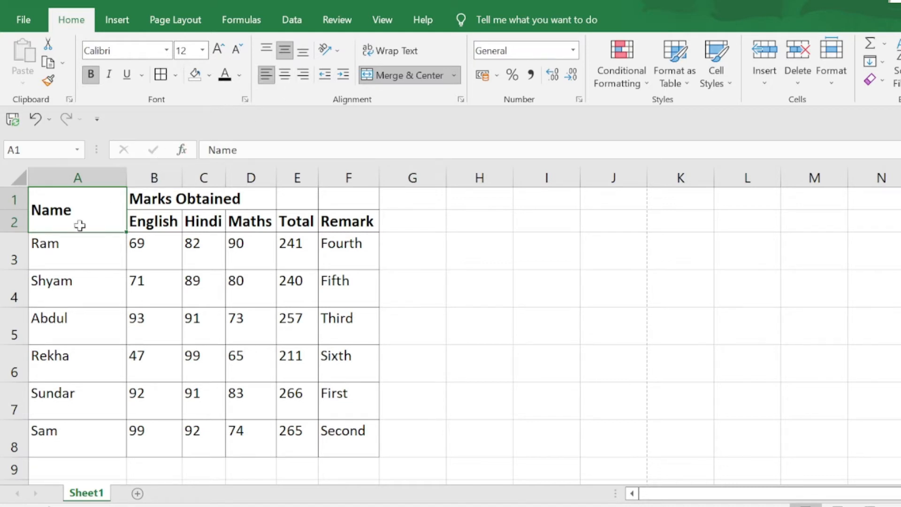
Try centre and right alignment on the Name column, and return column A to left alignment
left_click_drag(61, 209, 41, 432)
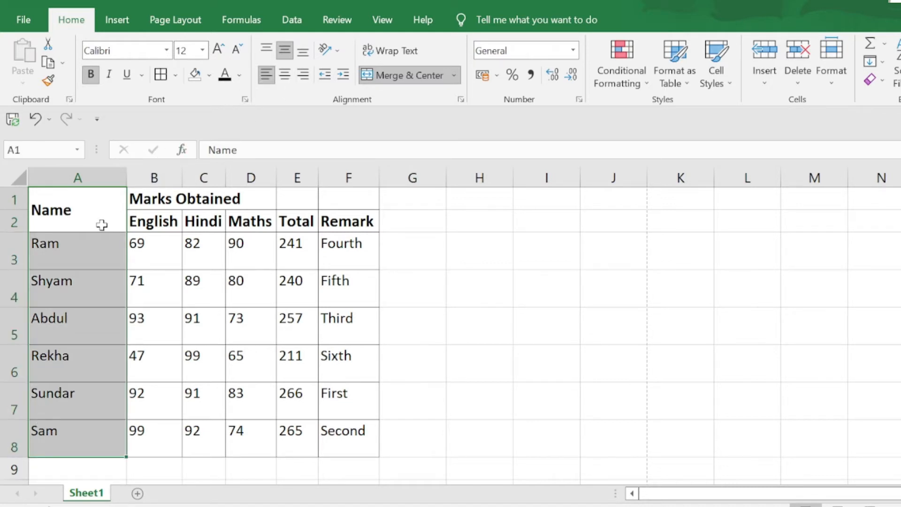
left_click(285, 75)
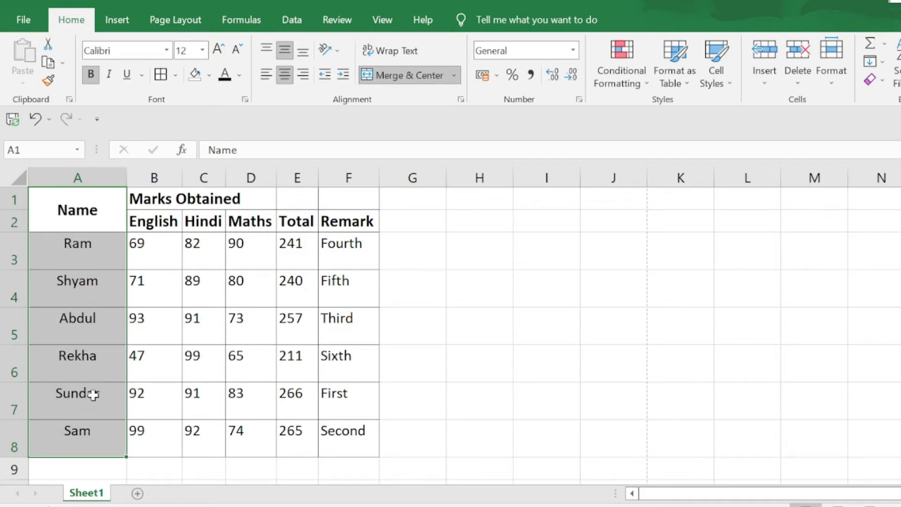
left_click(303, 75)
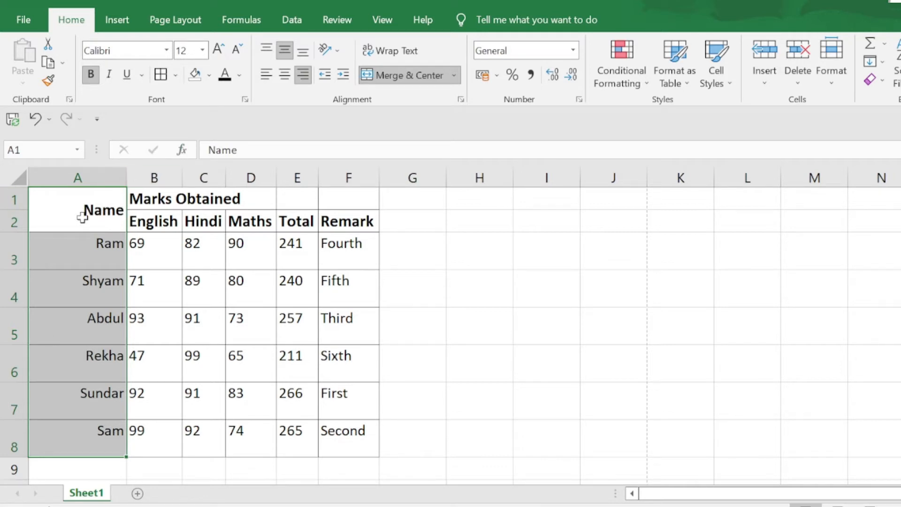
left_click(80, 170)
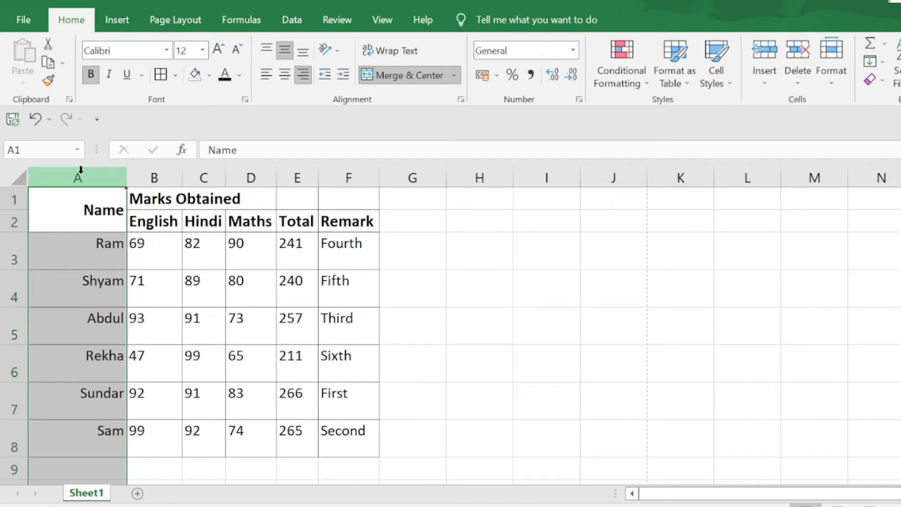
left_click(266, 78)
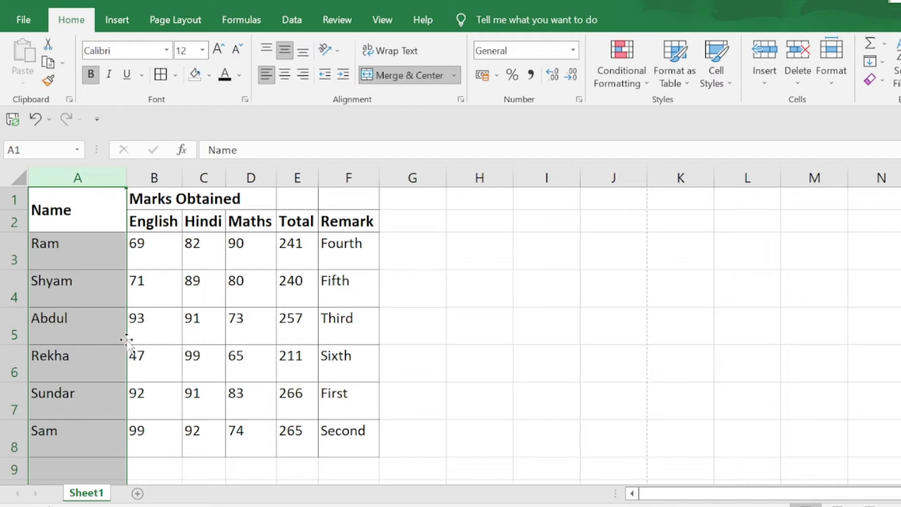
Right-align the subject marks and totals in B3:E8
left_click_drag(155, 258, 306, 445)
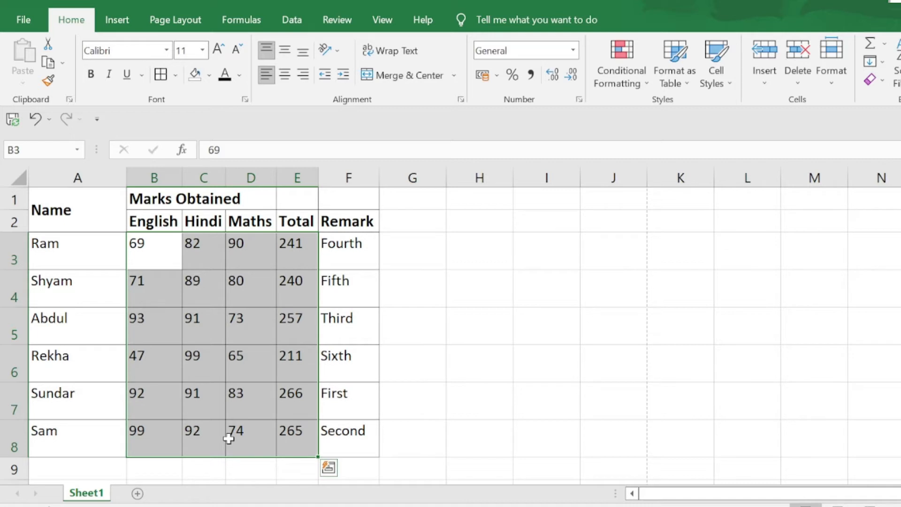
left_click(303, 74)
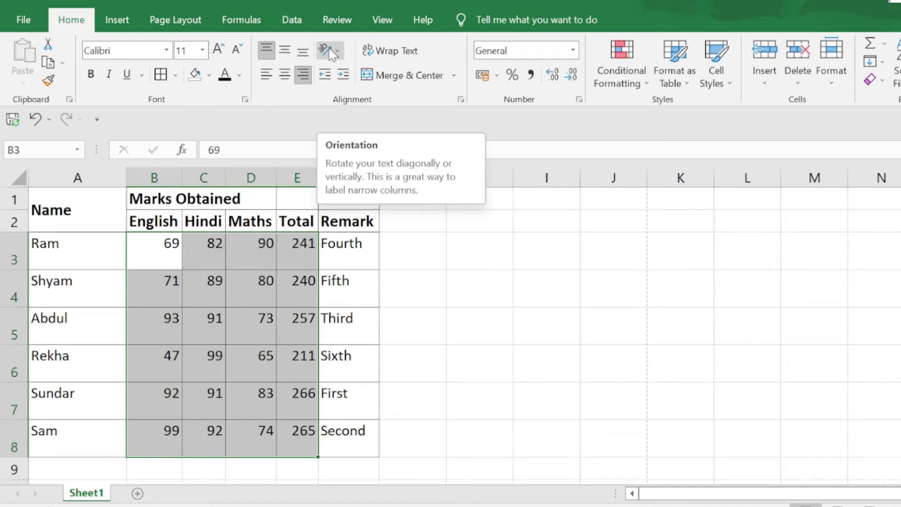
Try the Angle Counterclockwise orientation on the English mark in B3, and return it to horizontal
left_click(145, 259)
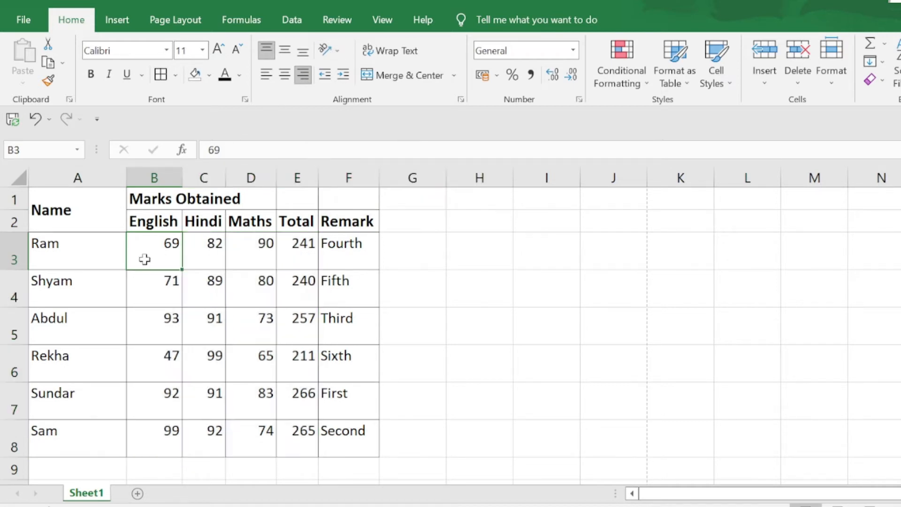
left_click(336, 52)
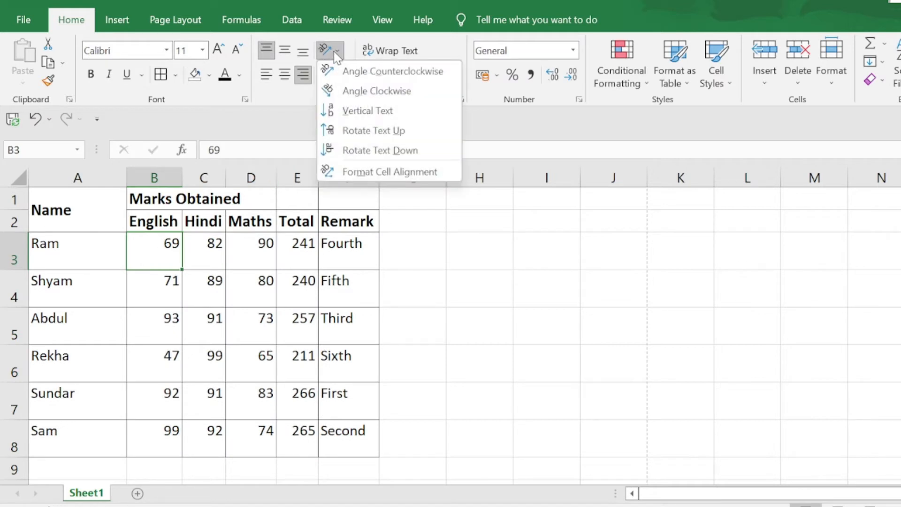
left_click(354, 73)
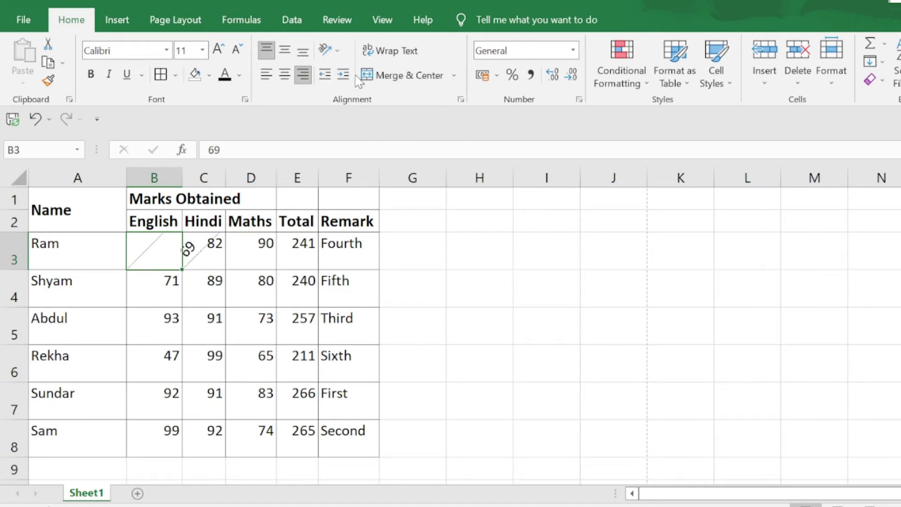
left_click(325, 50)
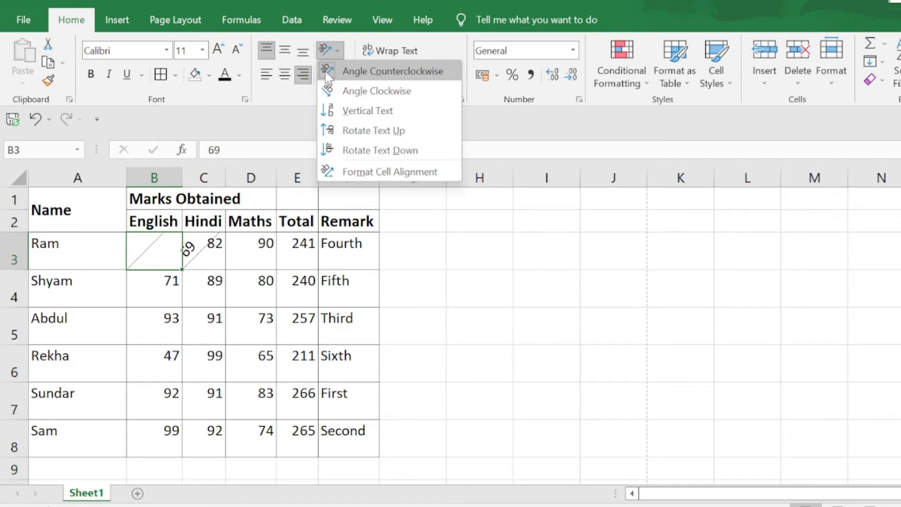
left_click(330, 67)
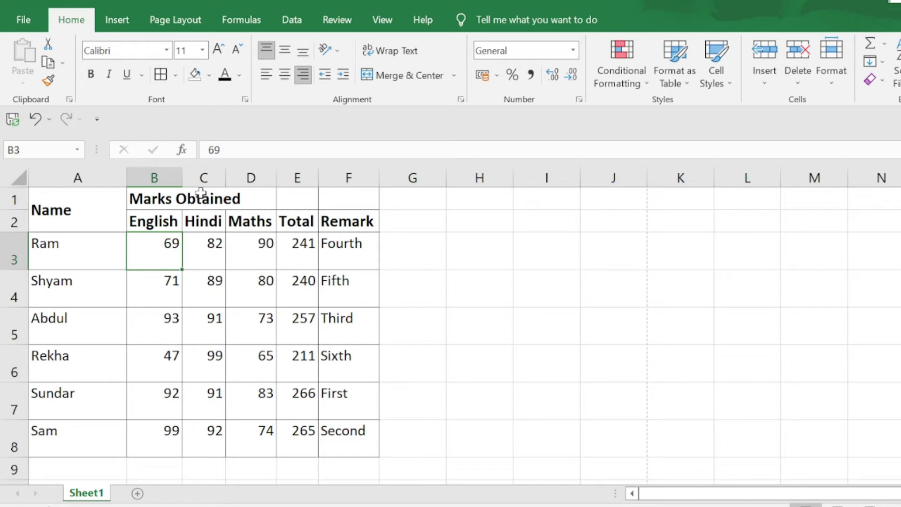
Rotate the text of the merged Name header cell with the Angle Counterclockwise orientation
scroll(201, 192, "down", 1)
scroll(60, 281, "up", 1)
left_click(56, 225)
left_click(58, 254)
left_click(78, 210)
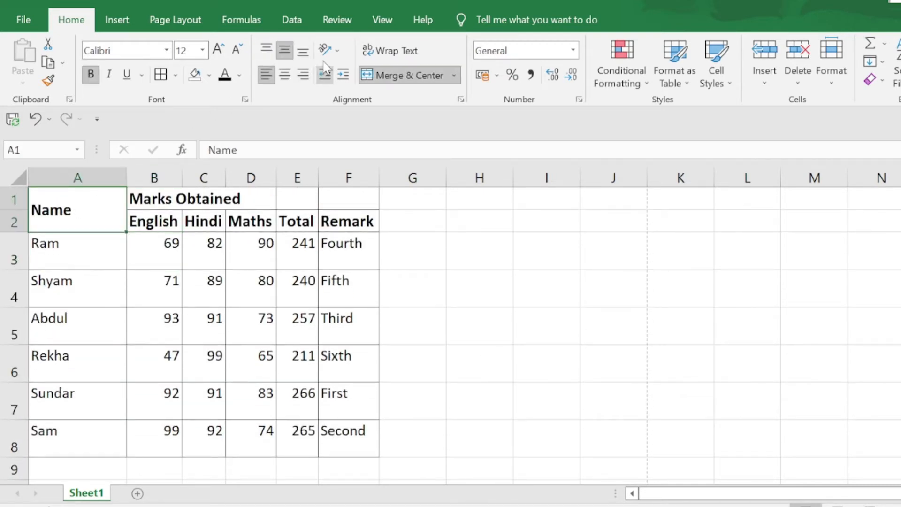
left_click(328, 50)
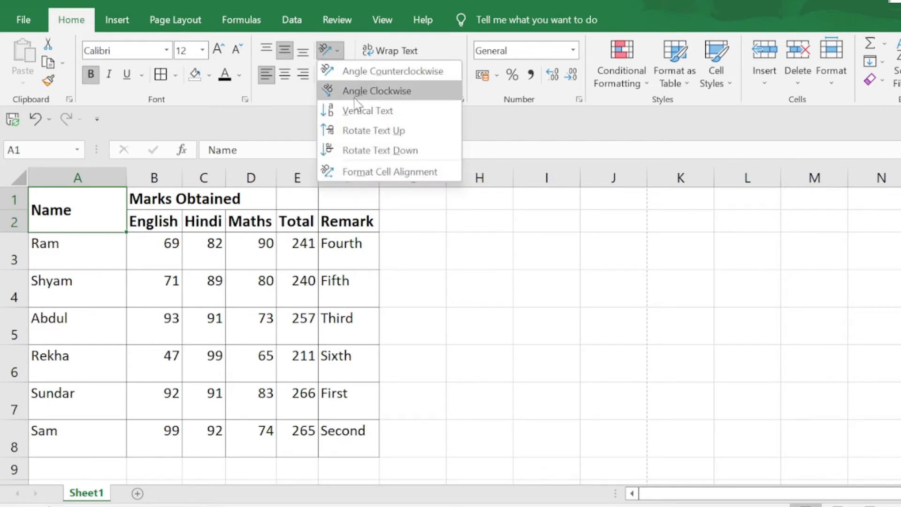
left_click(364, 71)
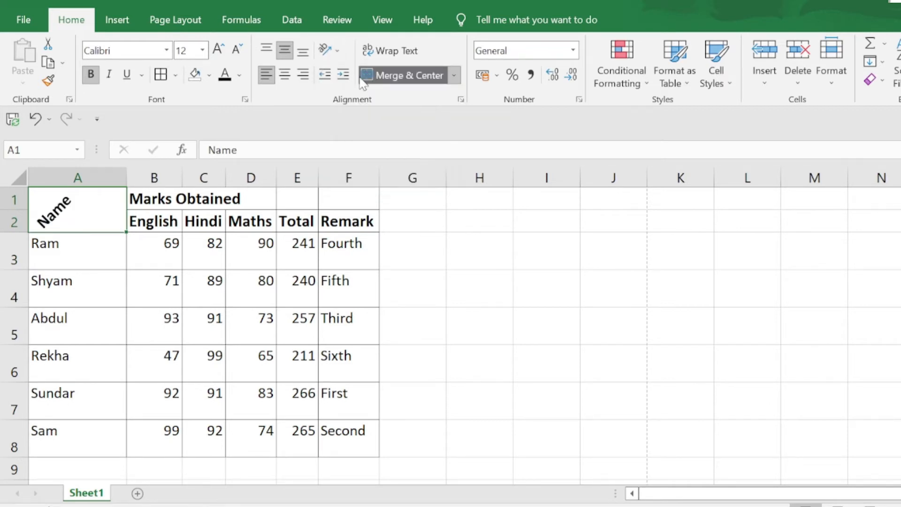
Turn off the Angle Counterclockwise orientation across the Name column range A1:A8
left_click_drag(101, 207, 80, 437)
left_click(327, 50)
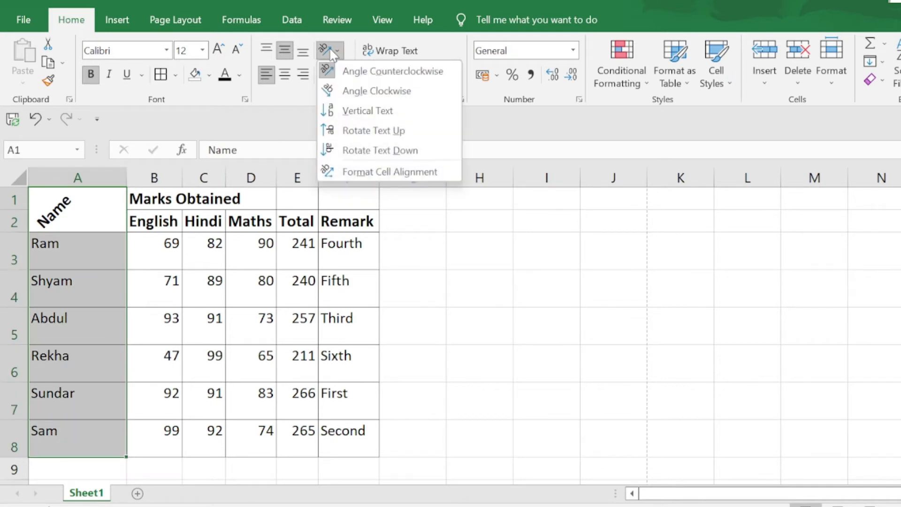
left_click(330, 71)
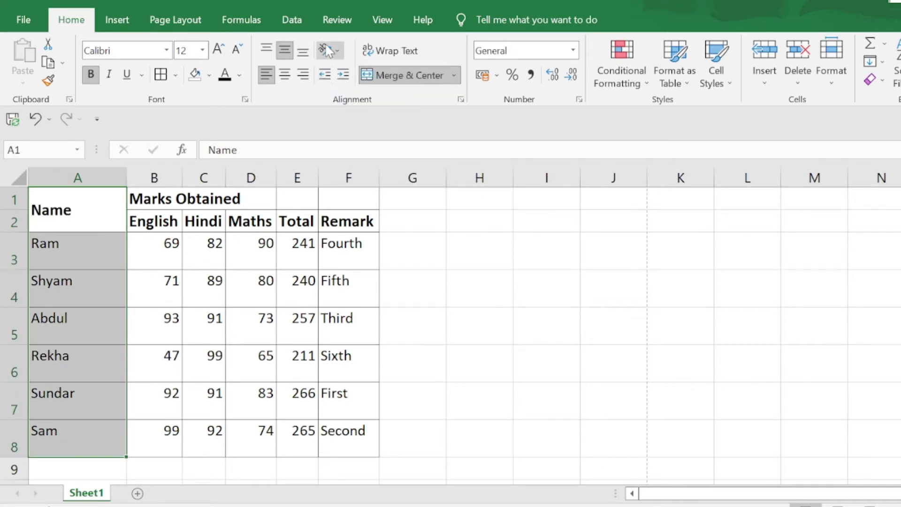
Try the Angle Counterclockwise orientation on the Name column range A1:A8, and return it to horizontal
left_click(326, 46)
left_click(333, 72)
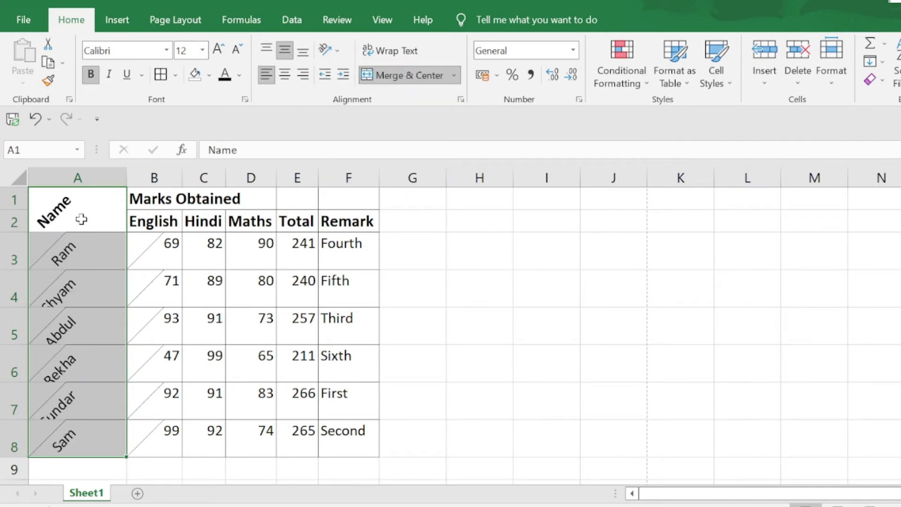
left_click(330, 49)
left_click(344, 74)
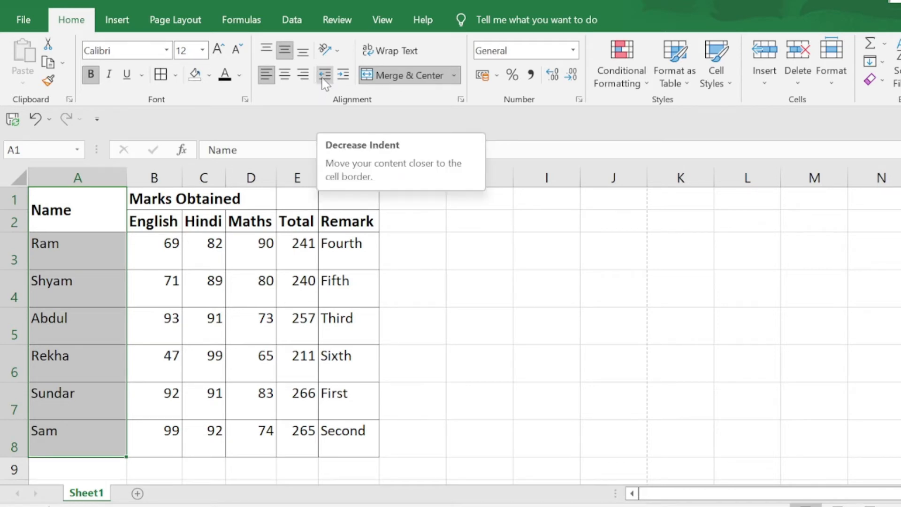
Try increasing the indent of the Name column range A1:A8 by several levels, and decrease it back to no indent
left_click(342, 78)
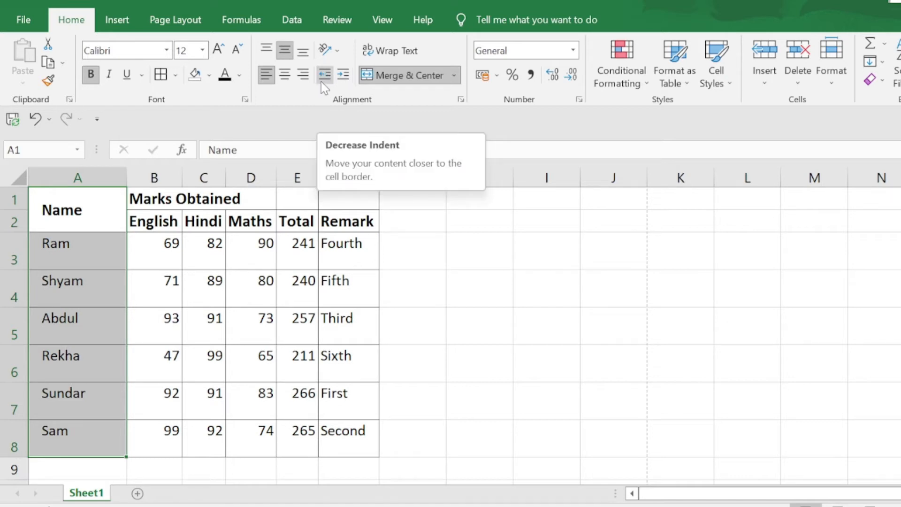
left_click(340, 79)
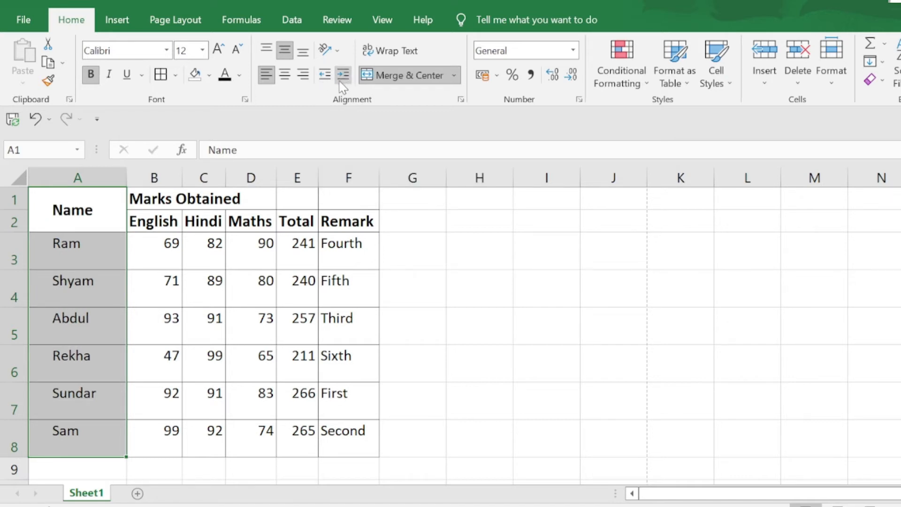
left_click(341, 83)
left_click(343, 85)
left_click(343, 84)
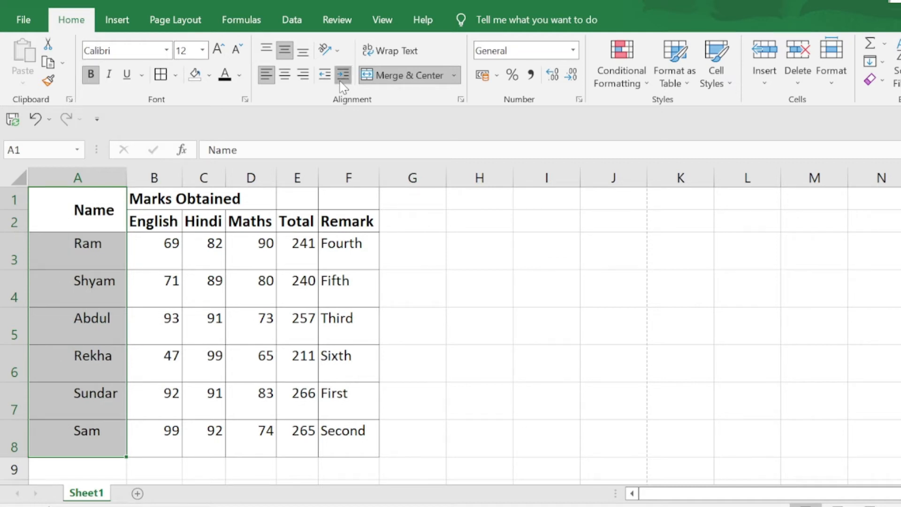
left_click(324, 80)
left_click(323, 80)
left_click(323, 80)
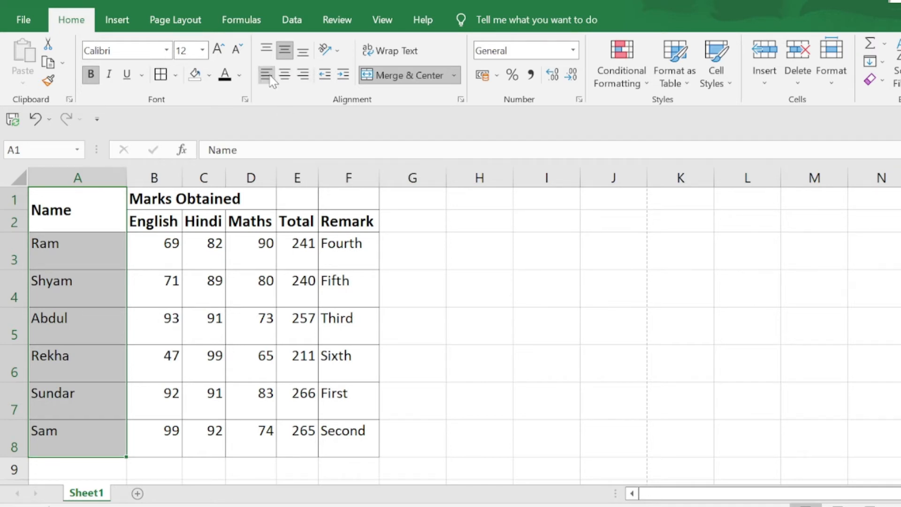
Try right and center alignment on the Name column range A1:A8, and return it to left alignment
left_click(309, 76)
left_click(290, 72)
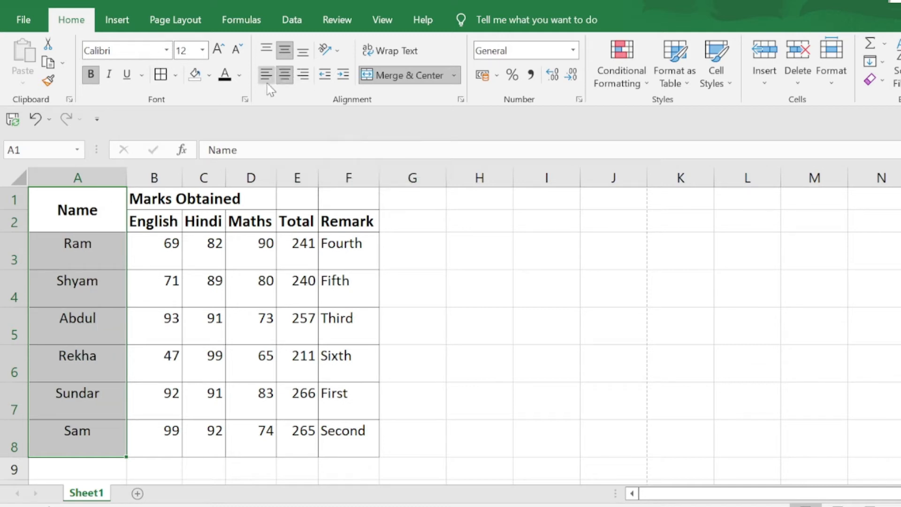
left_click(266, 75)
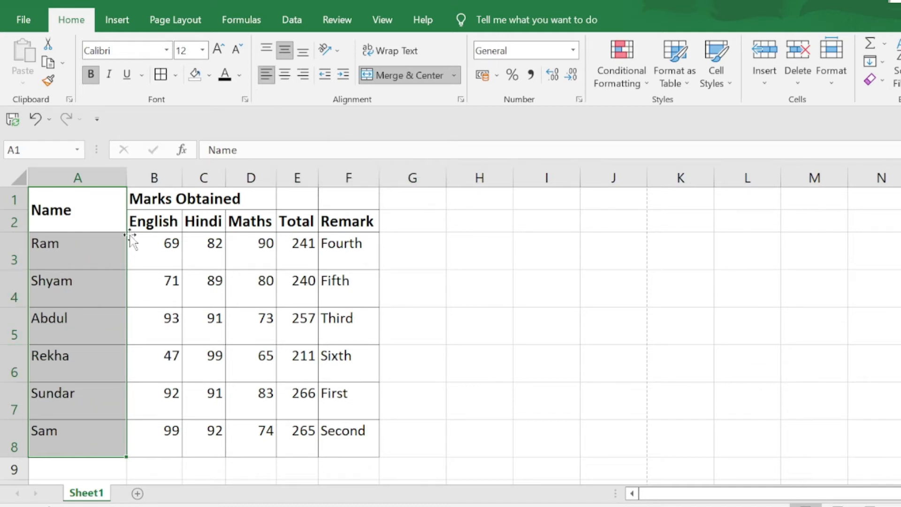
left_click(289, 78)
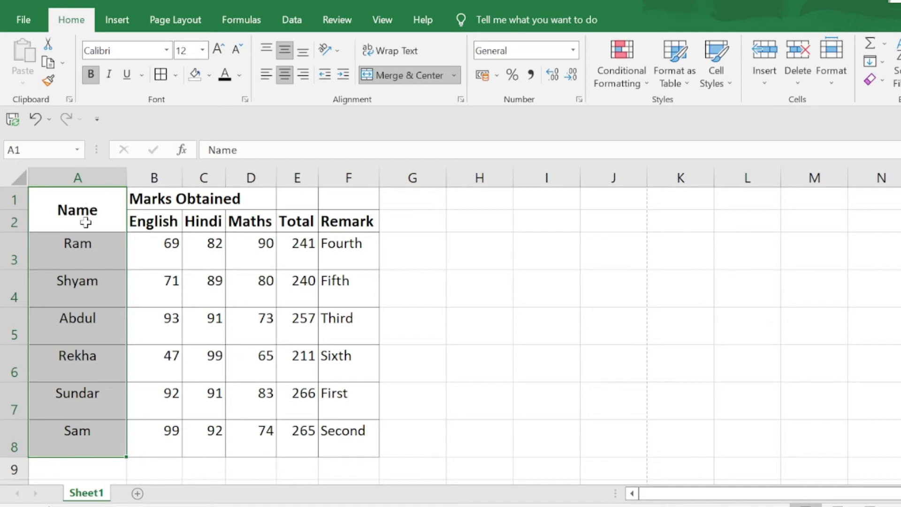
left_click(59, 253)
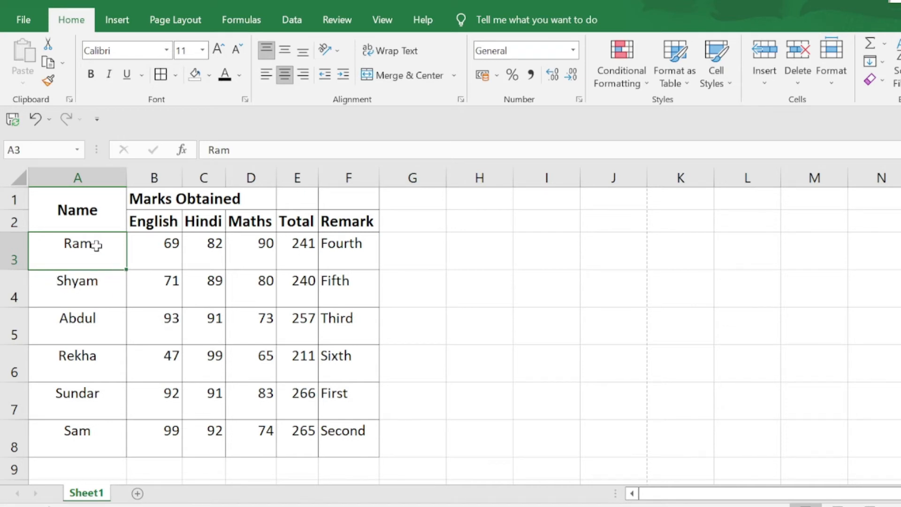
left_click_drag(75, 203, 97, 424)
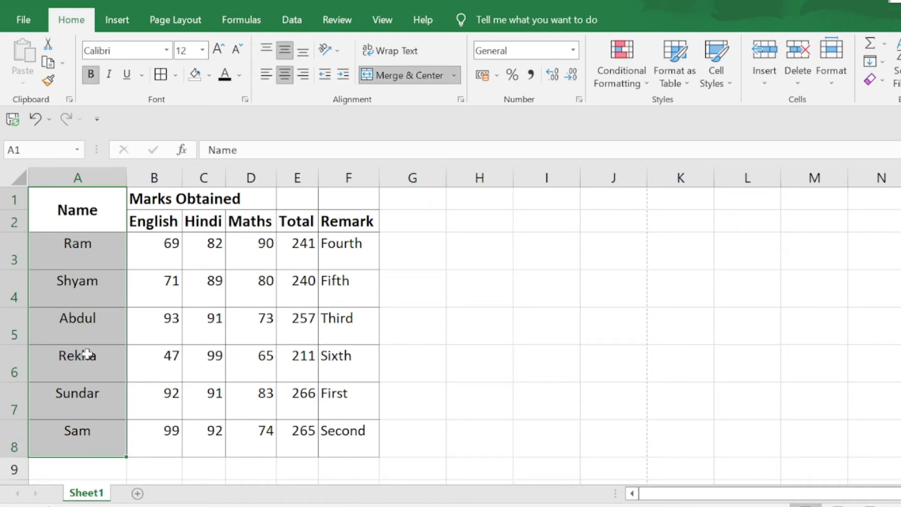
left_click(266, 74)
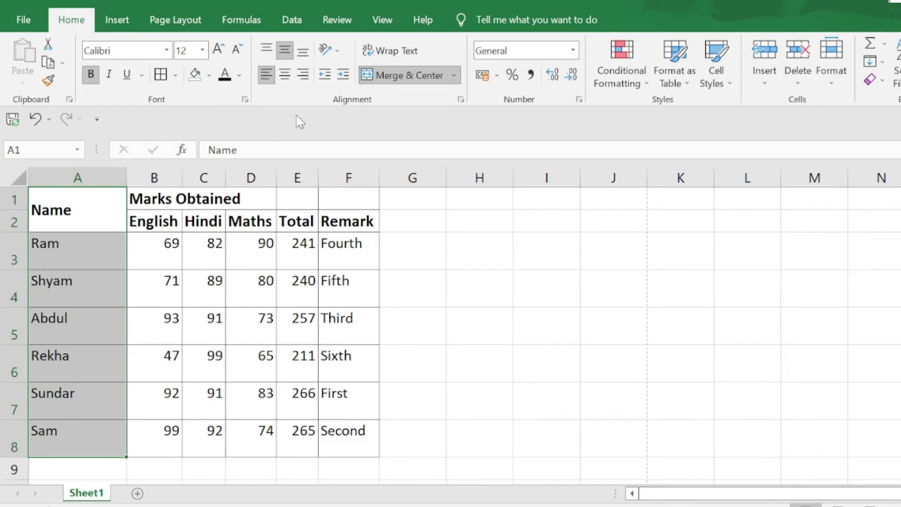
Indent the left-aligned names in A1:A8 by two levels, and remove both indent levels
left_click(343, 74)
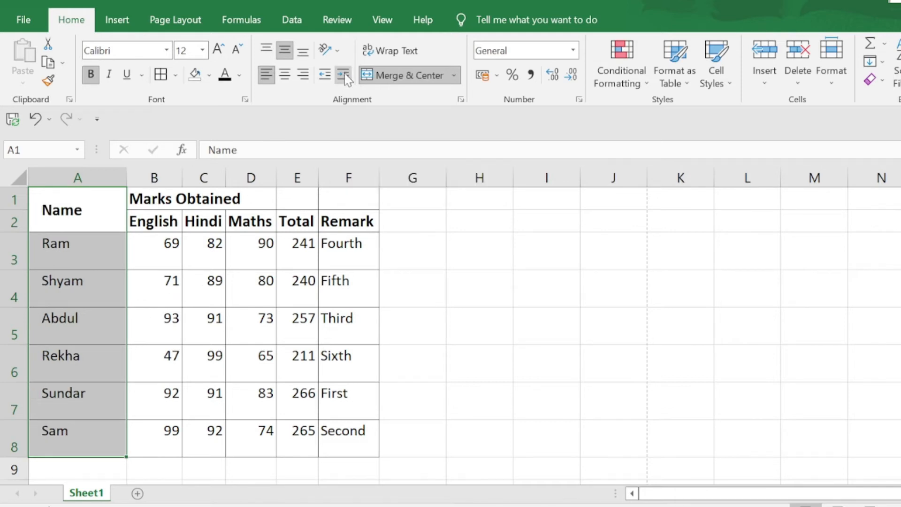
left_click(343, 74)
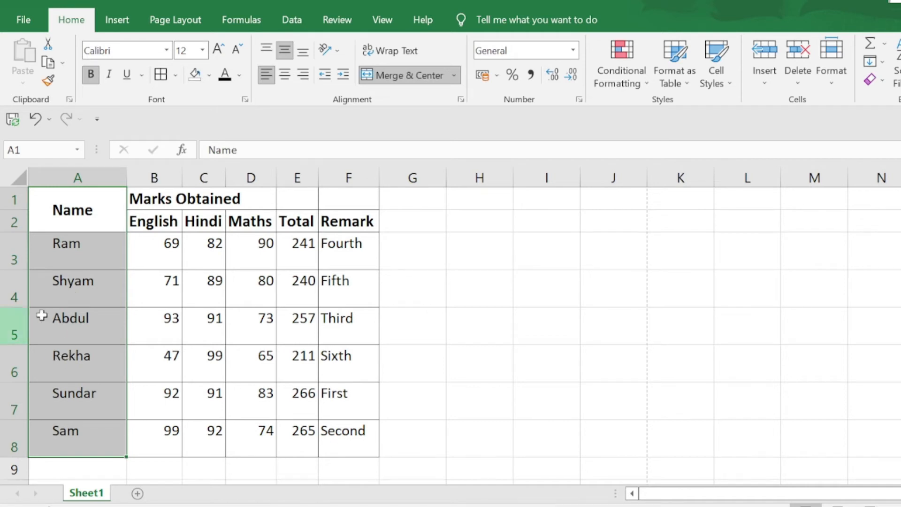
left_click(325, 75)
left_click(325, 74)
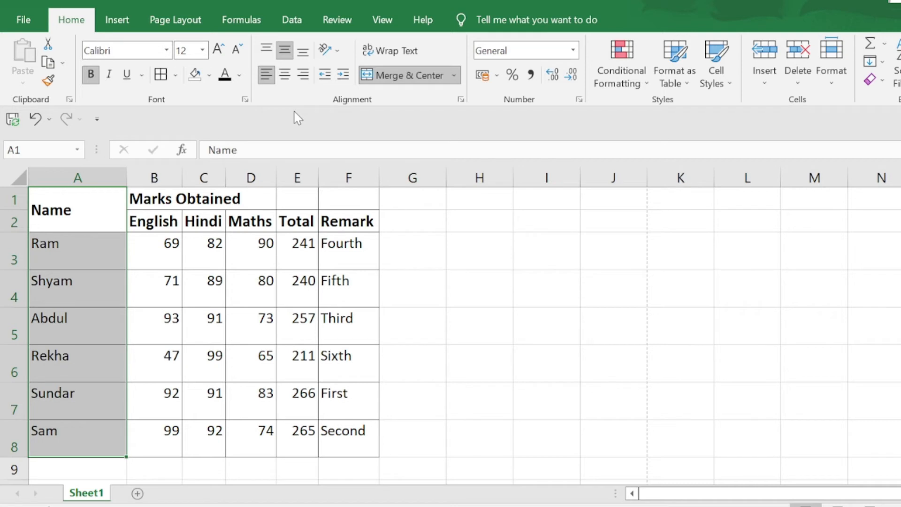
AutoFit column A to its contents, and widen it slightly
double_click(129, 179)
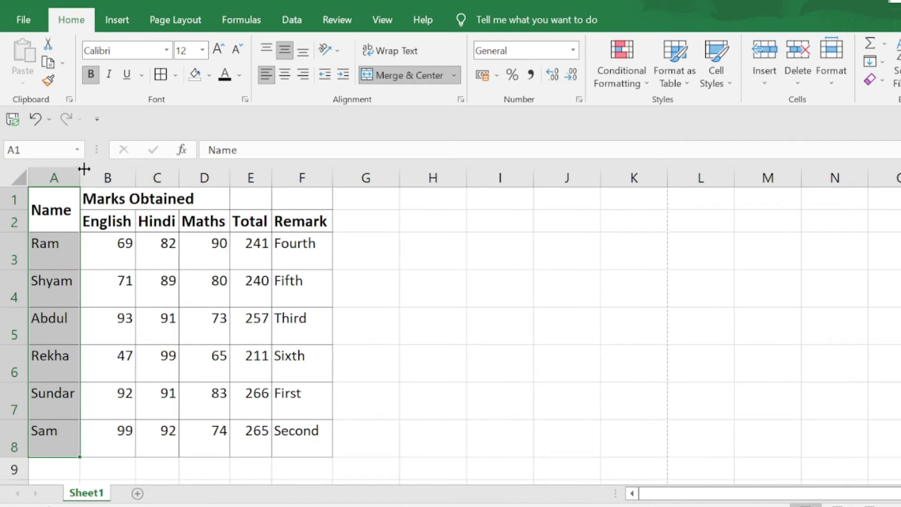
left_click_drag(80, 173, 91, 178)
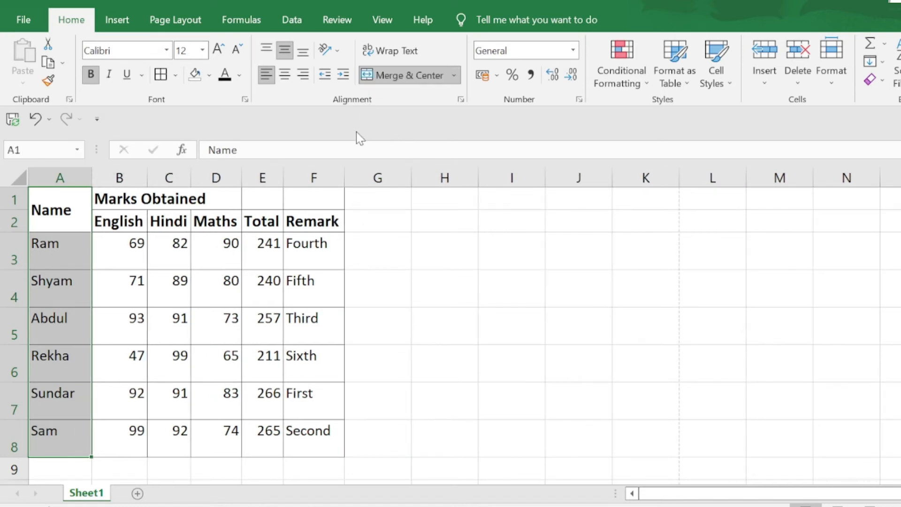
left_click(369, 80)
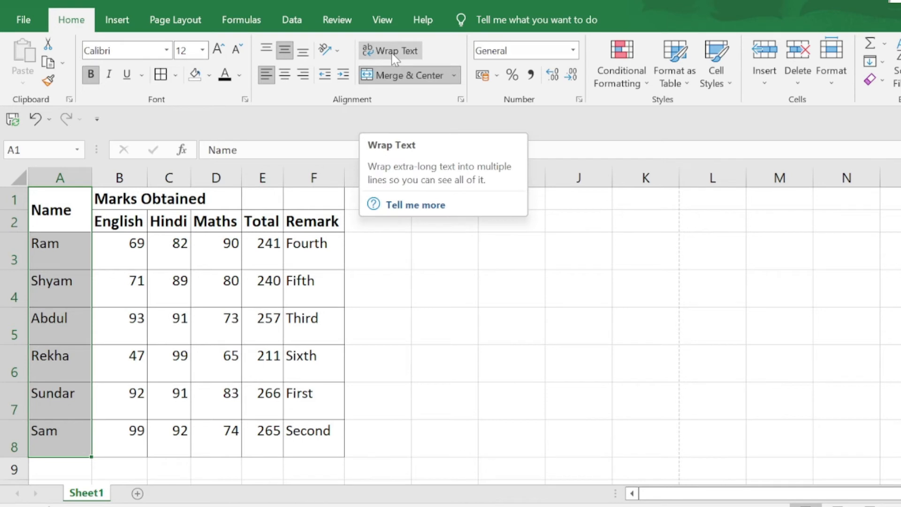
Extend the English header in B2 to "English Subject Marks"
left_click(123, 224)
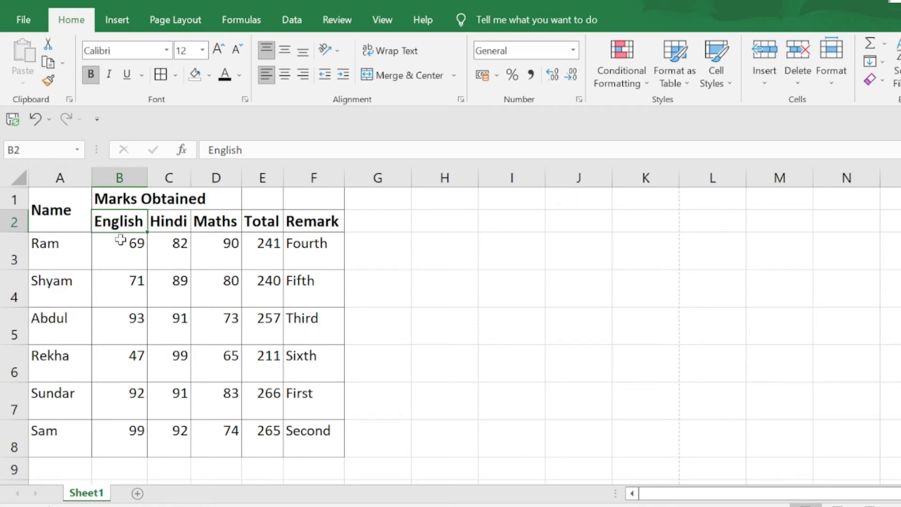
left_click(129, 255)
left_click(121, 216)
left_click(394, 250)
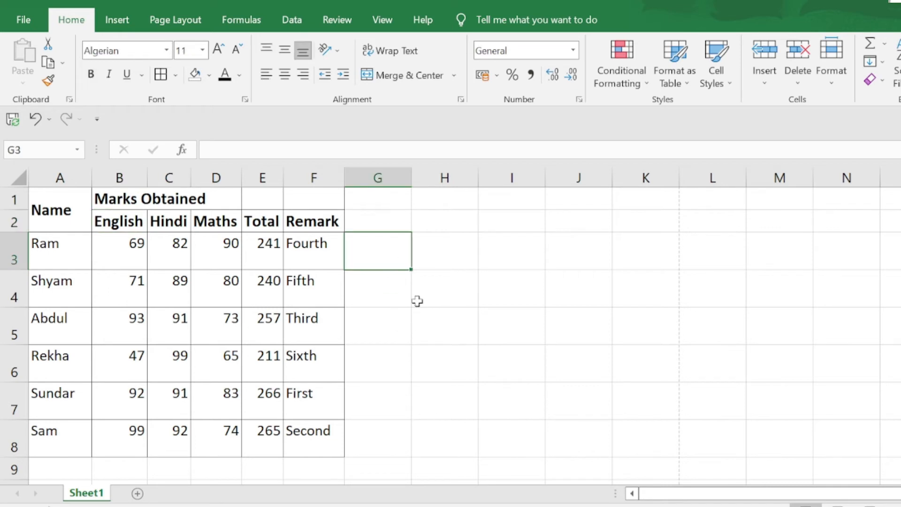
left_click(116, 224)
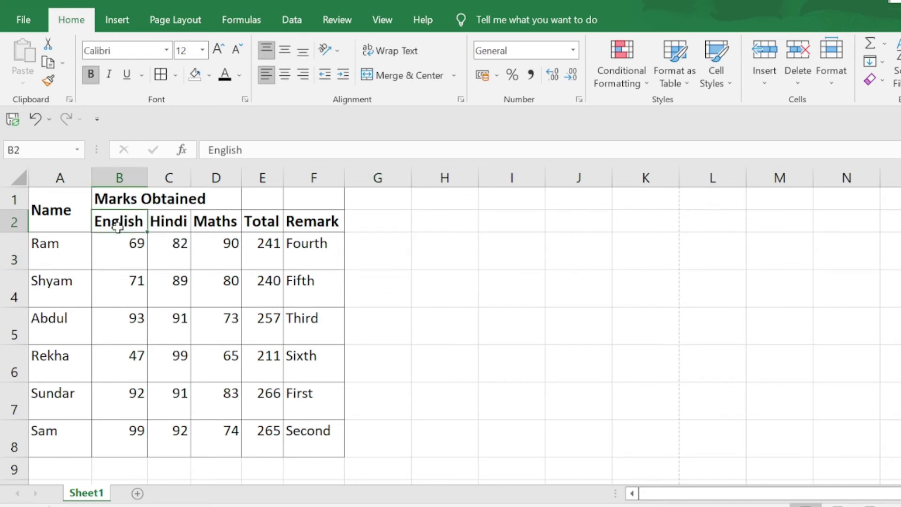
left_click(279, 149)
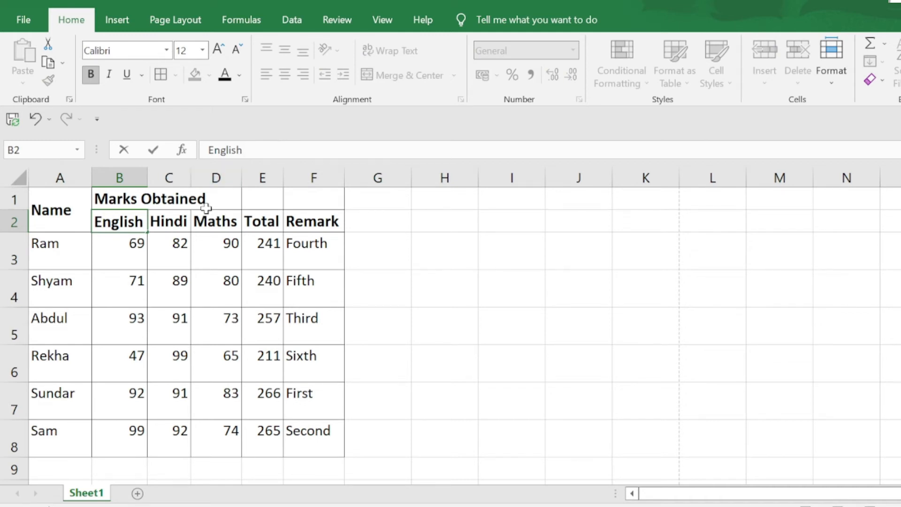
type("Subj")
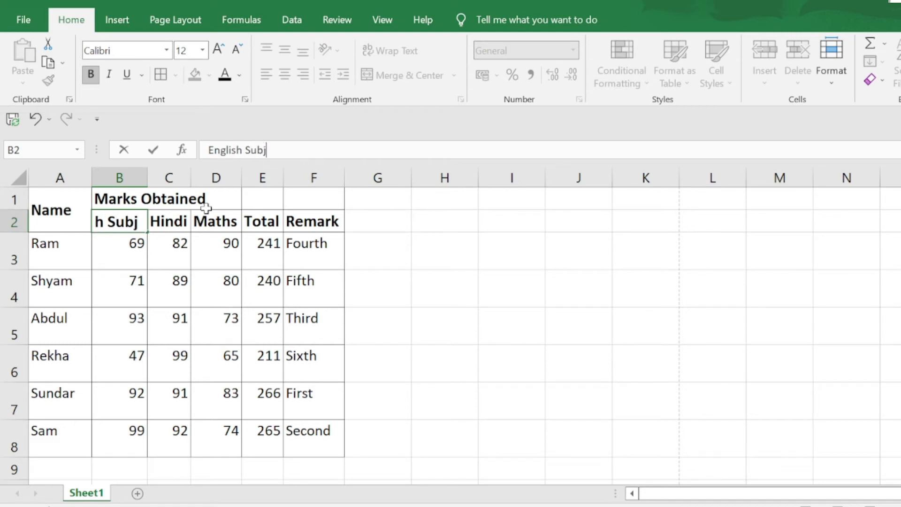
type("ect Marks")
key("Return")
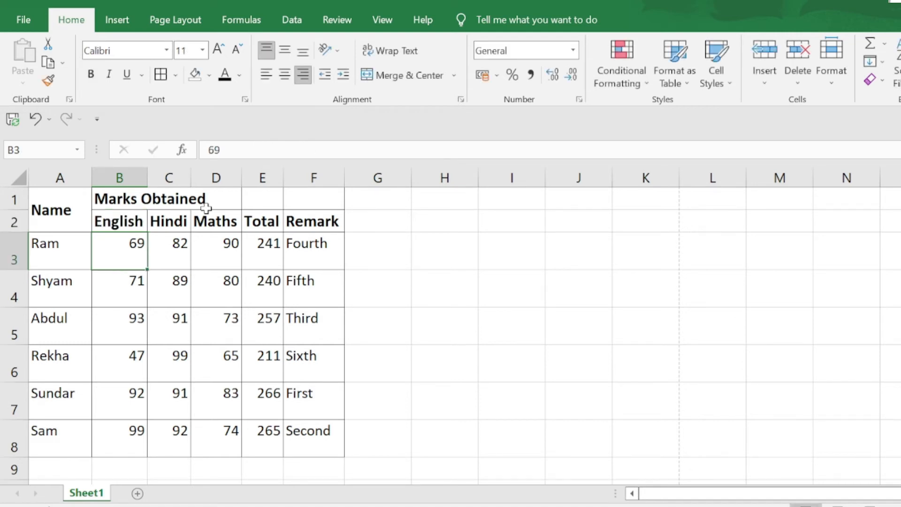
Try Wrap Text on the header in B2 with a wider column B, and undo both changes
left_click(126, 212)
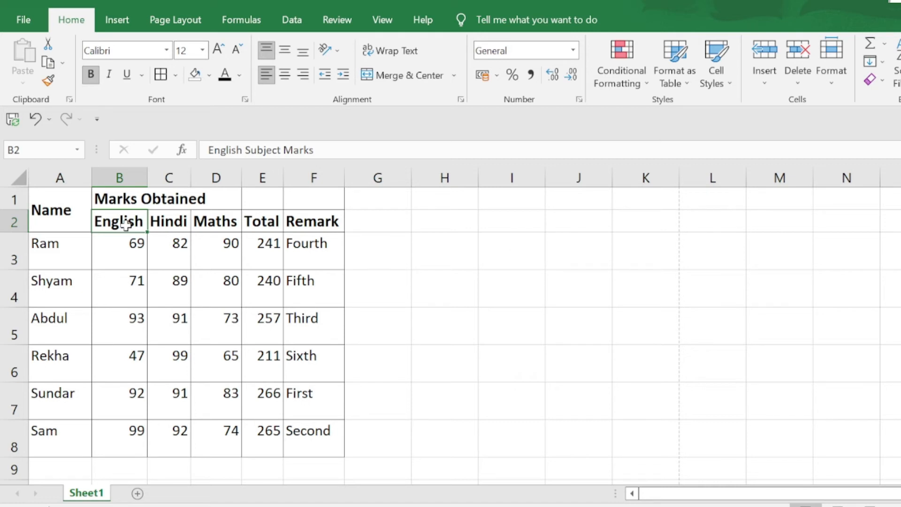
left_click(397, 52)
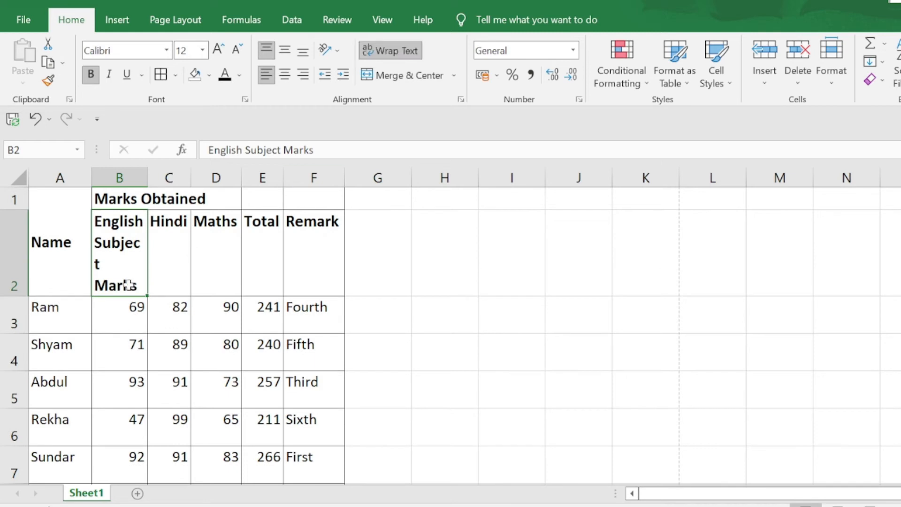
left_click_drag(145, 179, 185, 179)
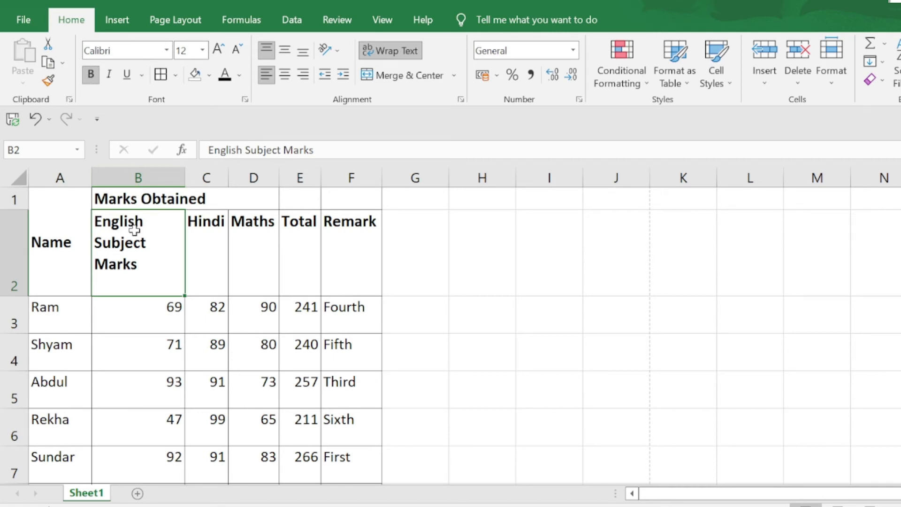
key("ctrl+z")
key("ctrl+z")
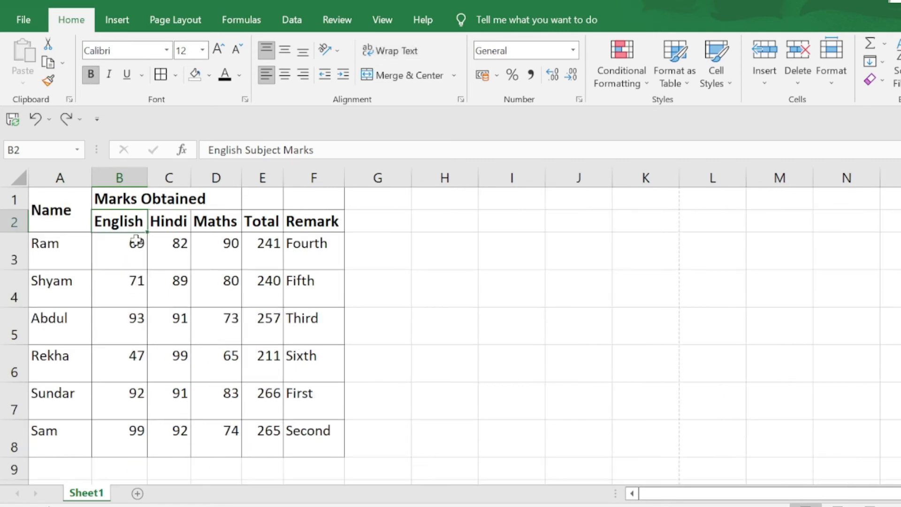
Shorten the header in B2 back to "English" by removing "Subject Marks"
left_click_drag(334, 150, 241, 146)
key("BackSpace")
left_click(261, 288)
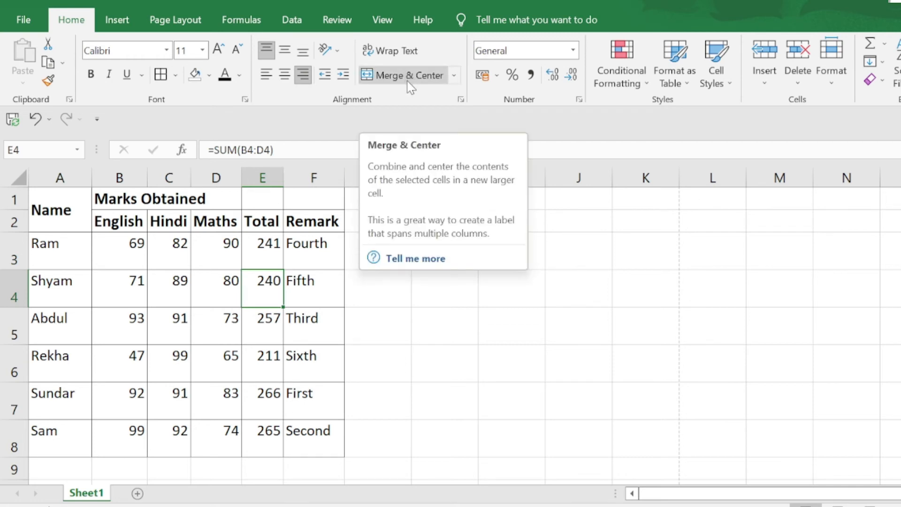
left_click(454, 76)
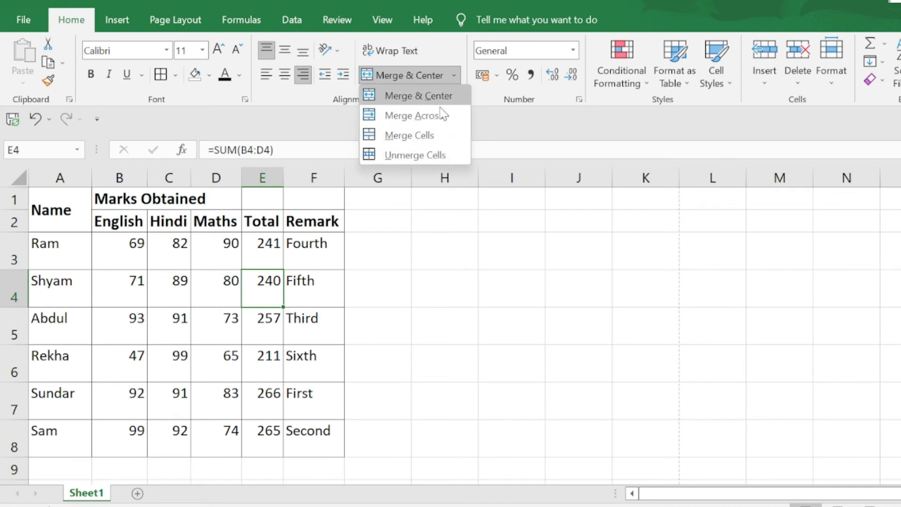
left_click(426, 155)
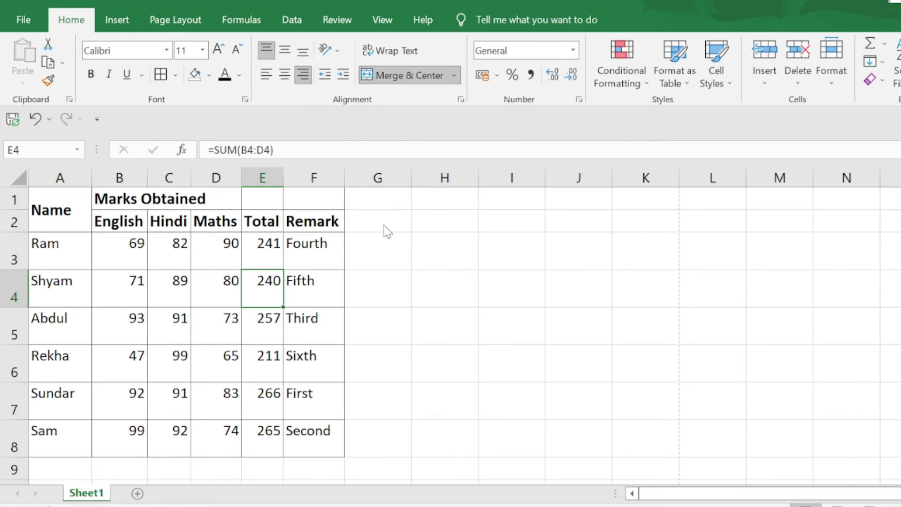
left_click(209, 206)
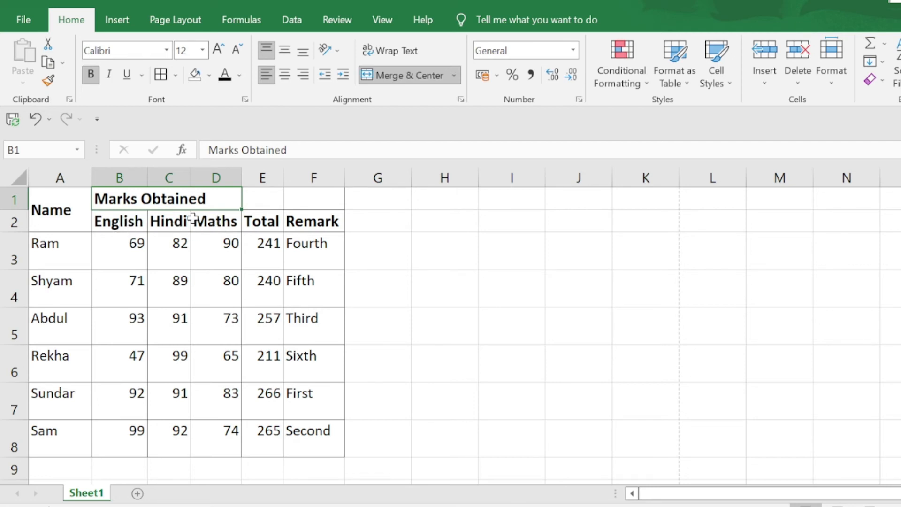
left_click(134, 249)
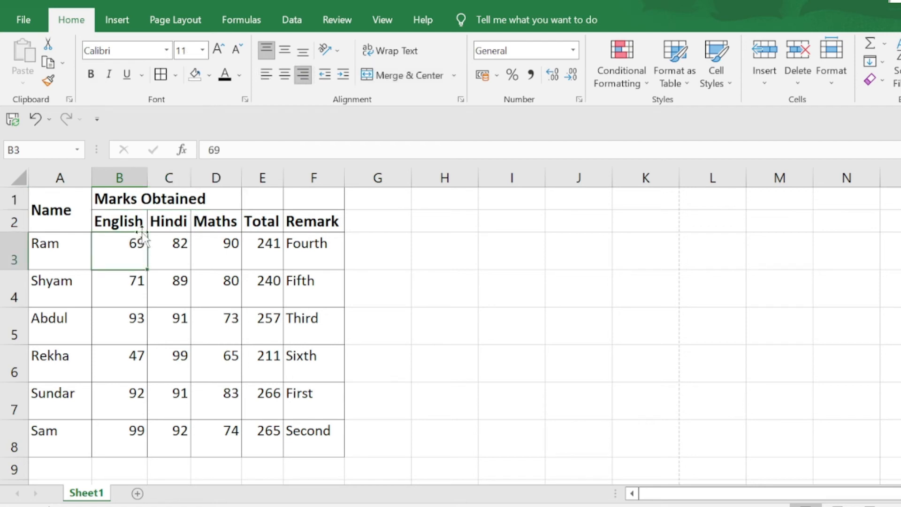
Check the marks table in a zoomed-in print preview, and return to the sheet
left_click(88, 231)
left_click_drag(89, 233, 334, 441)
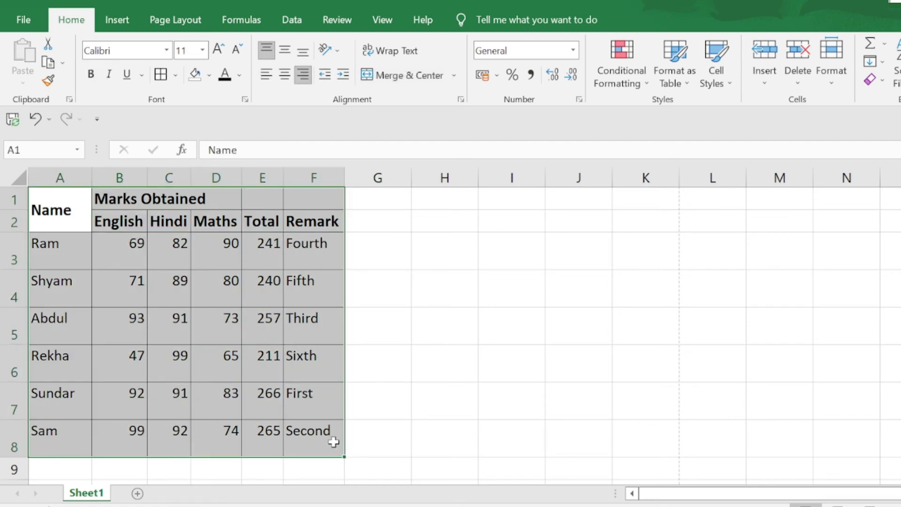
left_click(32, 24)
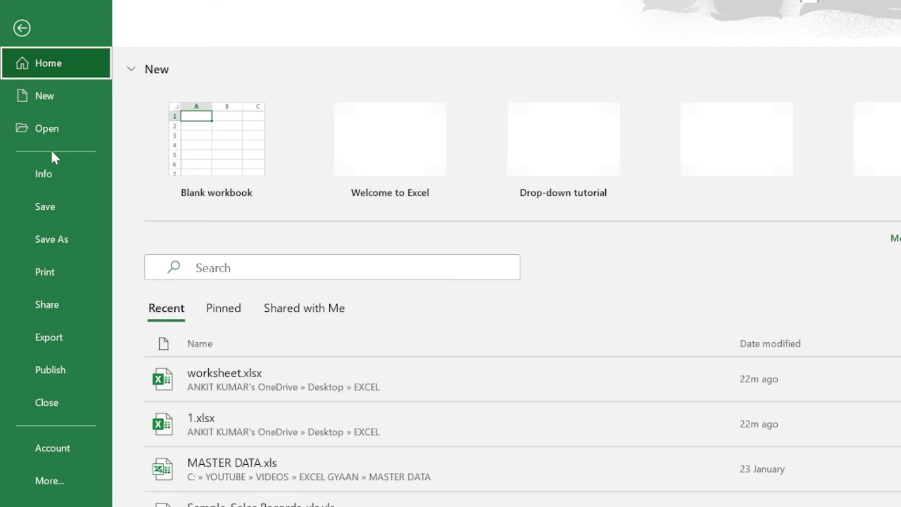
left_click(71, 274)
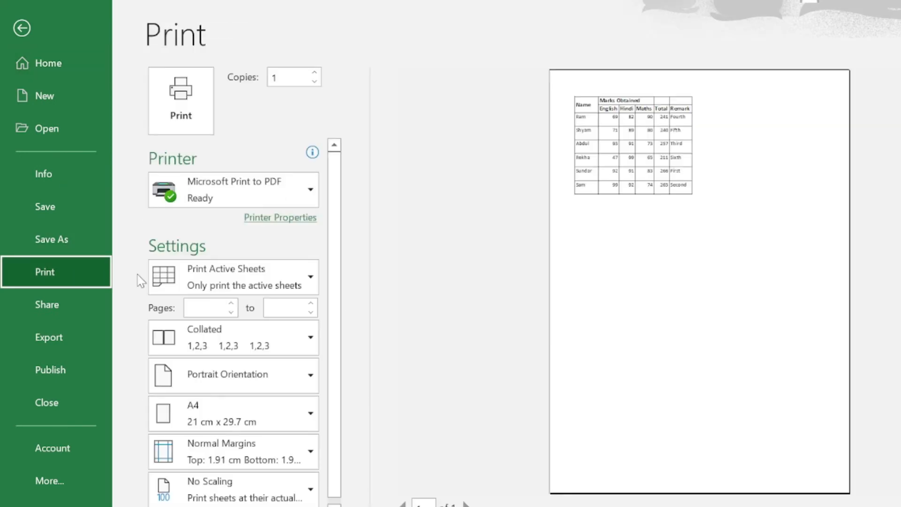
left_click(714, 345)
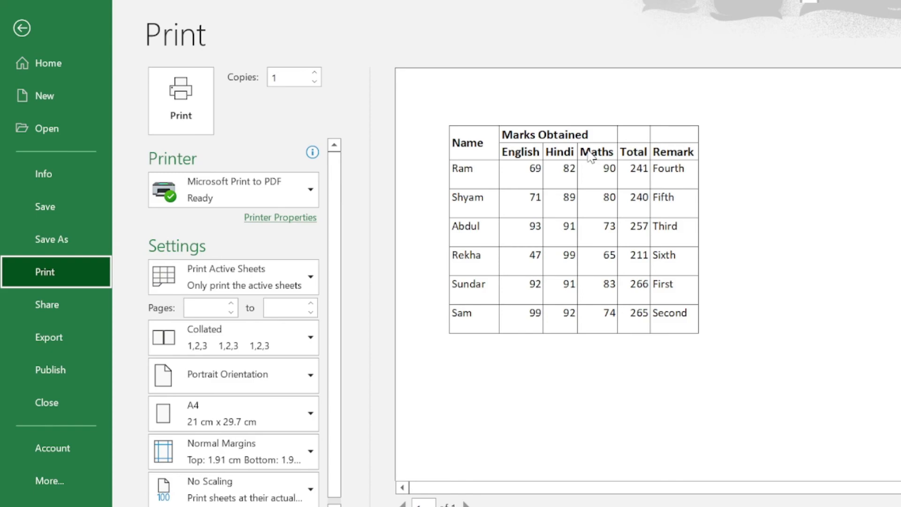
key("Escape")
Unmerge the "Marks Obtained" header cells B1:D1
left_click(169, 184)
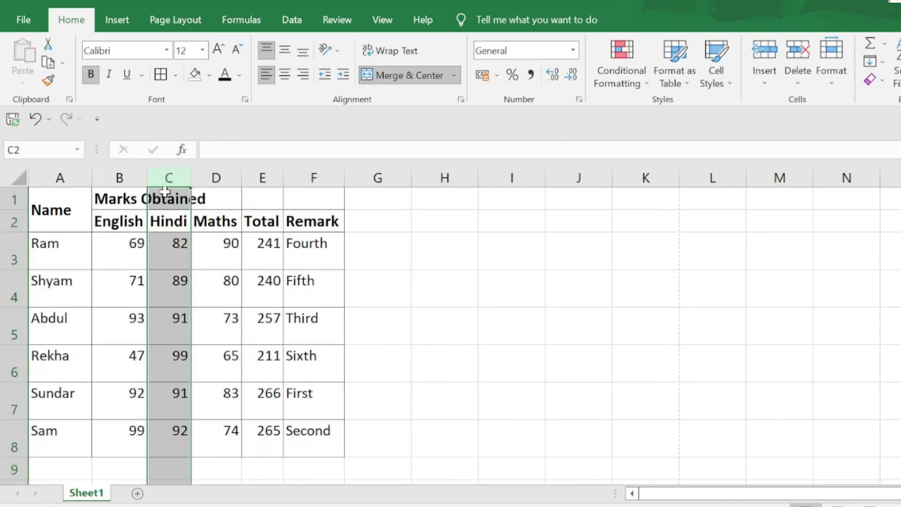
left_click(114, 200)
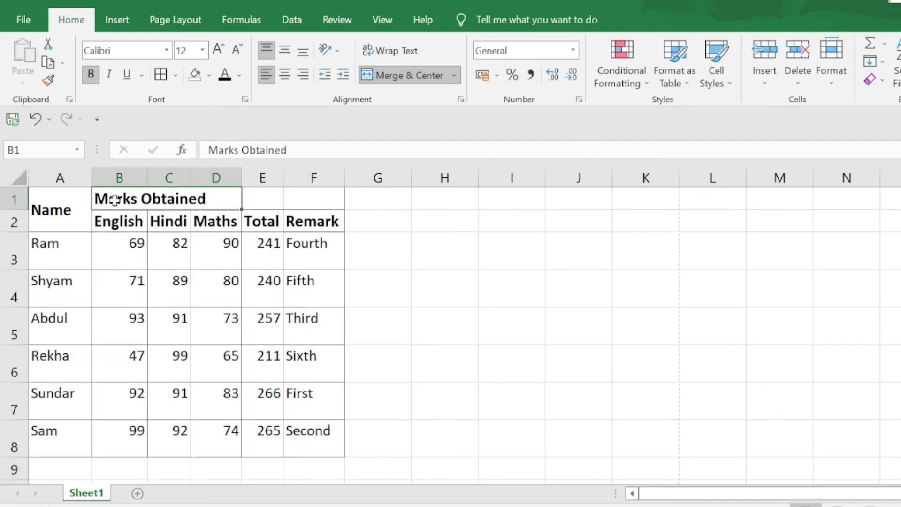
left_click(409, 75)
left_click(192, 280)
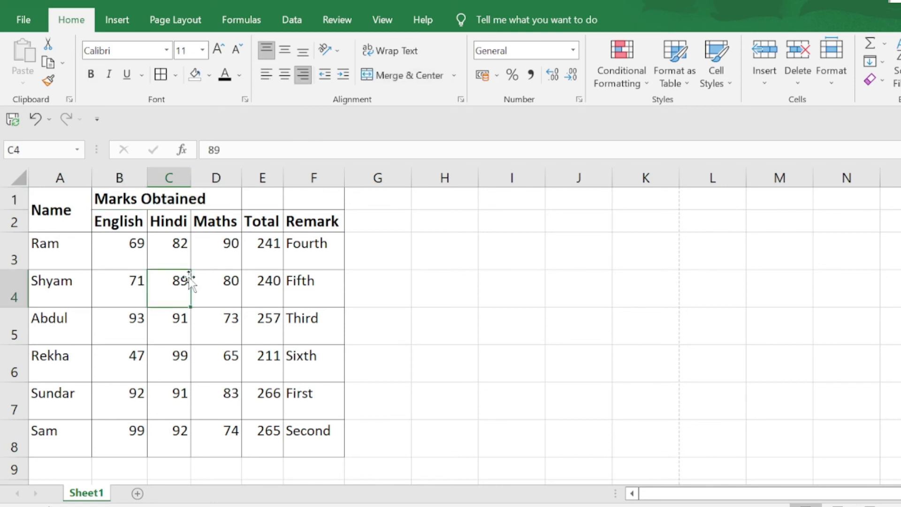
Clear B1:D1 and re-enter the header "Marks Obtained" in B1
left_click(129, 205)
left_click_drag(127, 202, 217, 197)
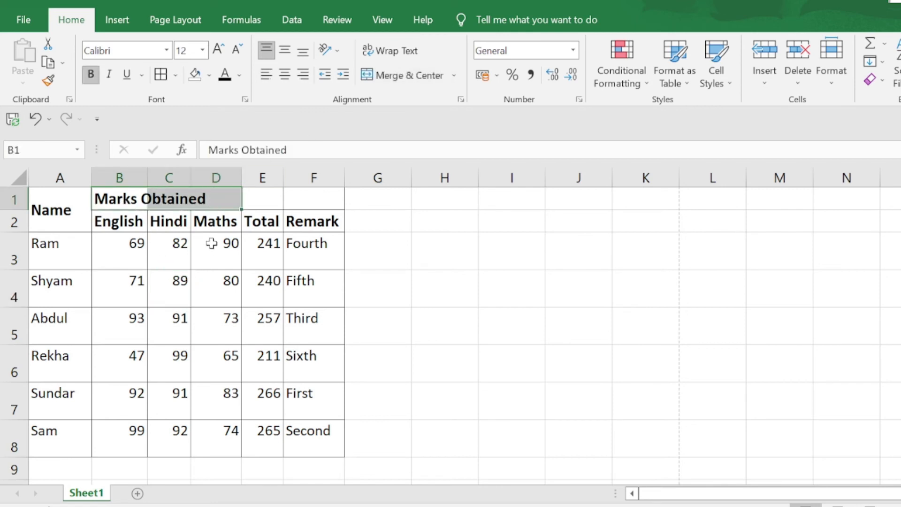
key("Delete")
left_click(119, 194)
type("M")
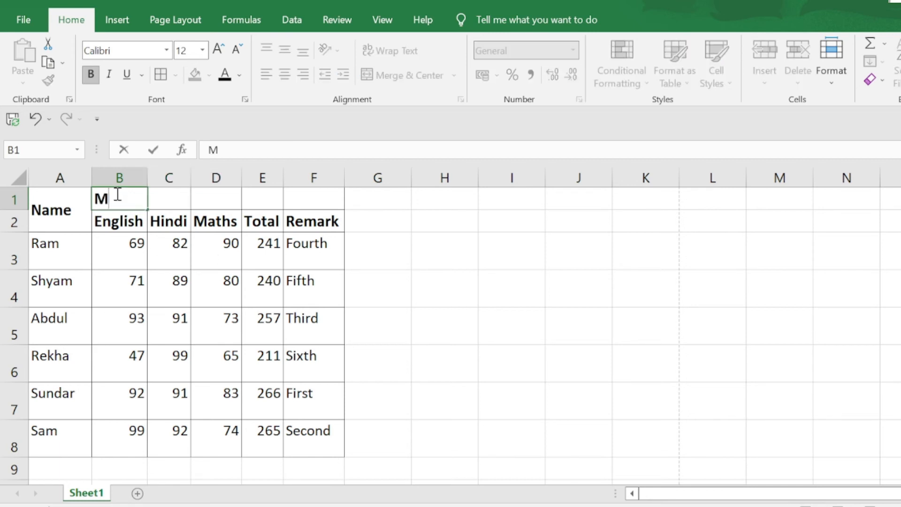
type("arks Obtained")
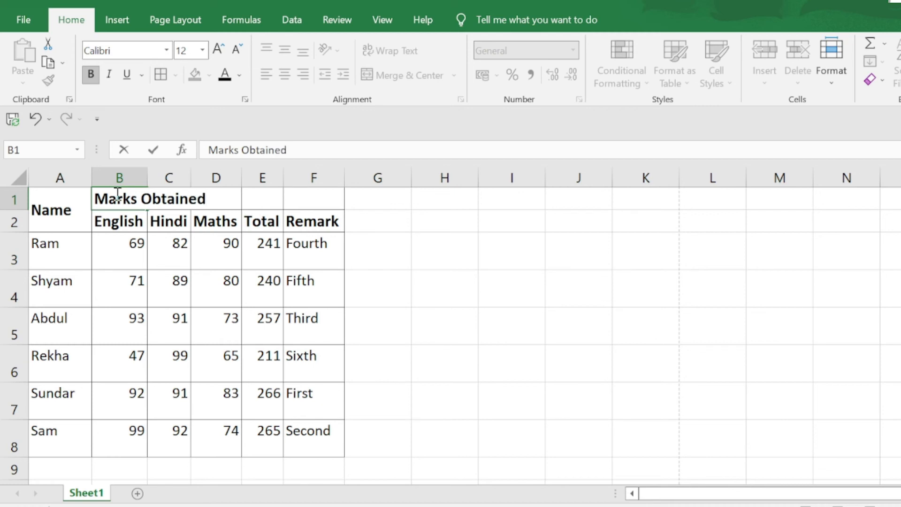
left_click(174, 317)
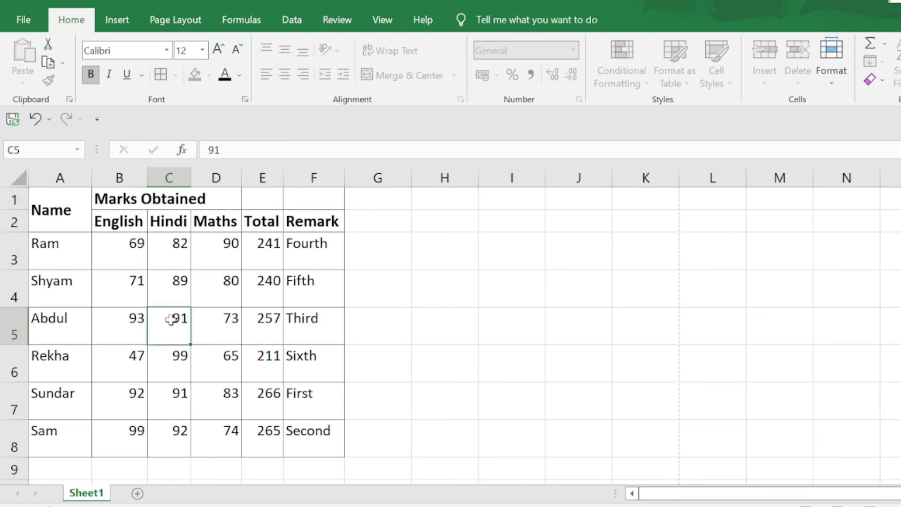
Check how the unmerged "Marks Obtained" header looks in the print preview, and return to the sheet
left_click(131, 202)
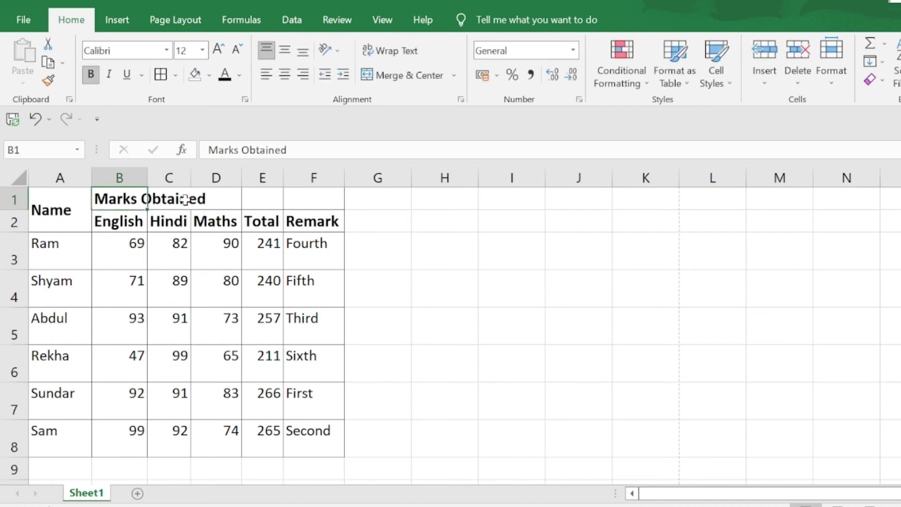
left_click(22, 19)
left_click(53, 267)
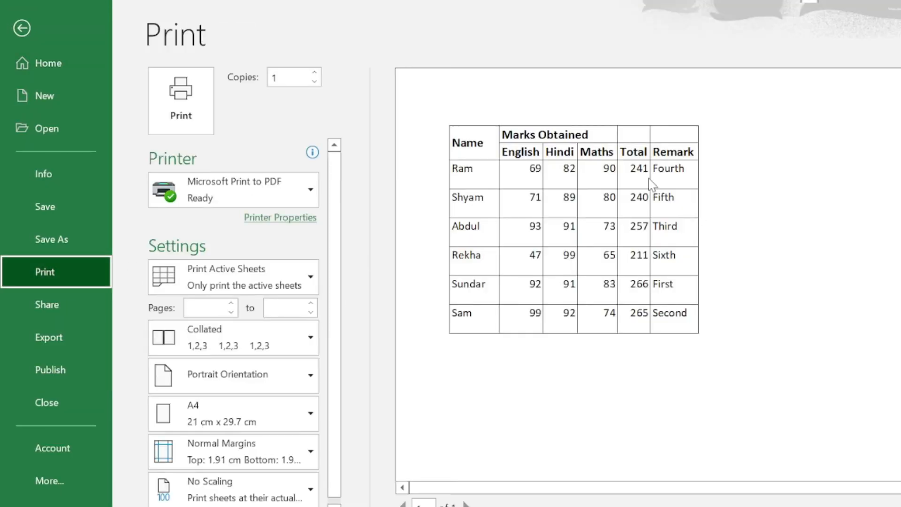
key("Escape")
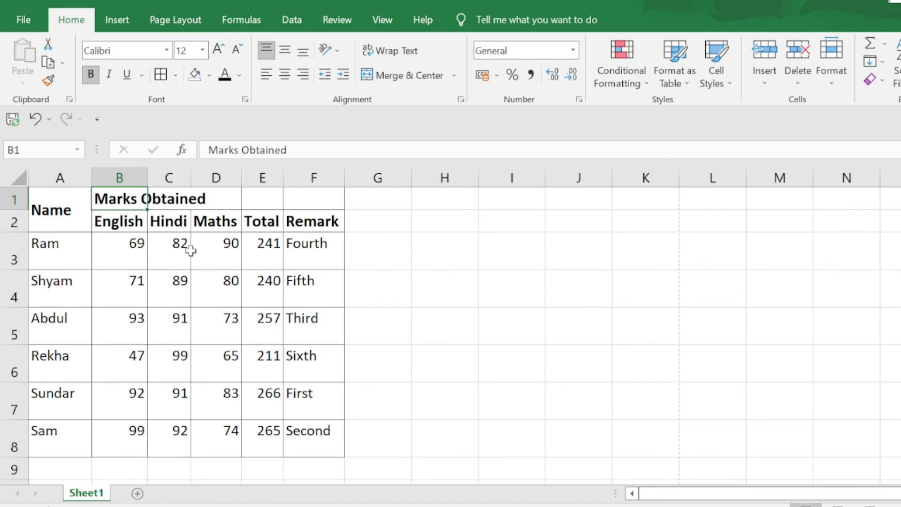
Merge and center the "Marks Obtained" header across B1:D1
left_click(167, 245)
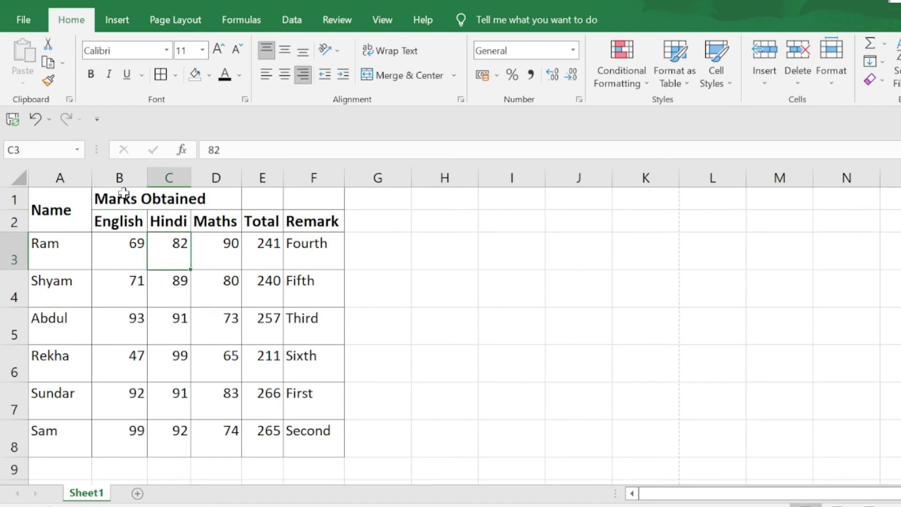
left_click_drag(123, 194, 218, 198)
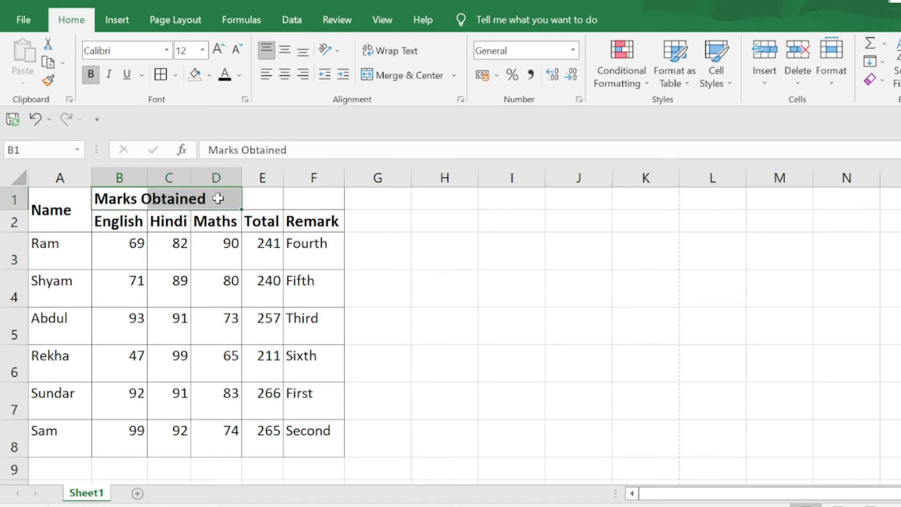
left_click(405, 77)
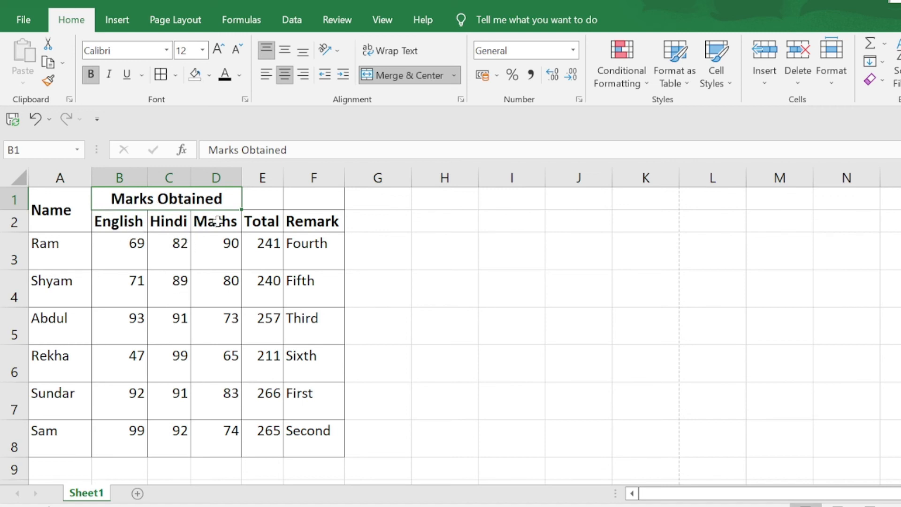
left_click(197, 261)
Merge and center the Total header over E1:E2 and the Remark header over F1:F2
left_click(265, 198)
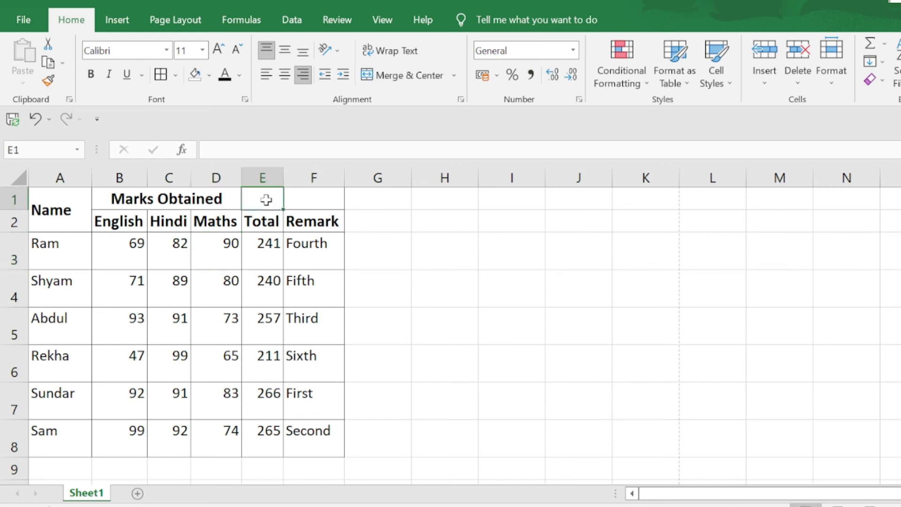
left_click(258, 227)
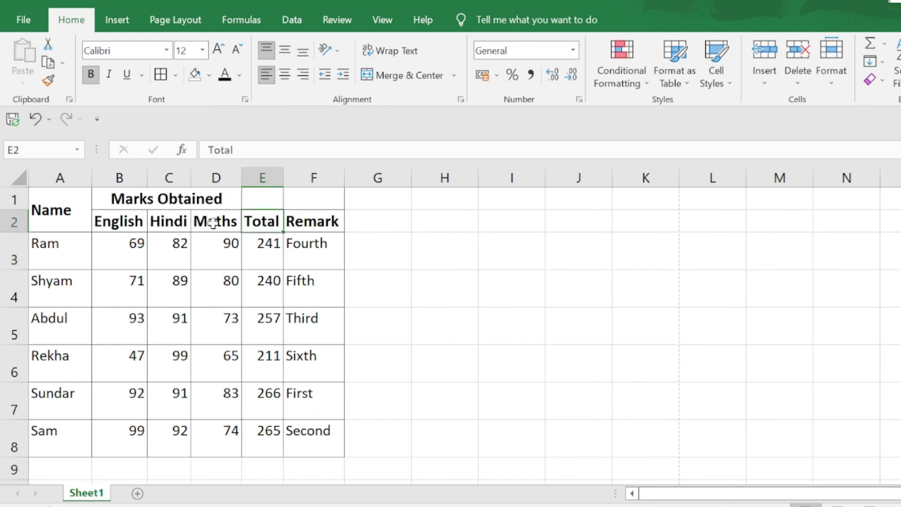
left_click(259, 199)
left_click(256, 219)
left_click_drag(253, 206, 257, 218)
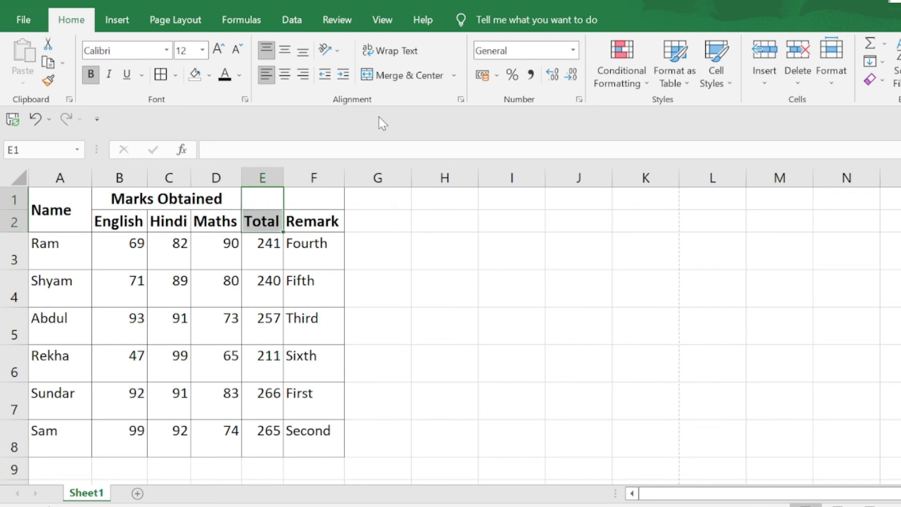
left_click_drag(311, 197, 316, 218)
left_click(413, 75)
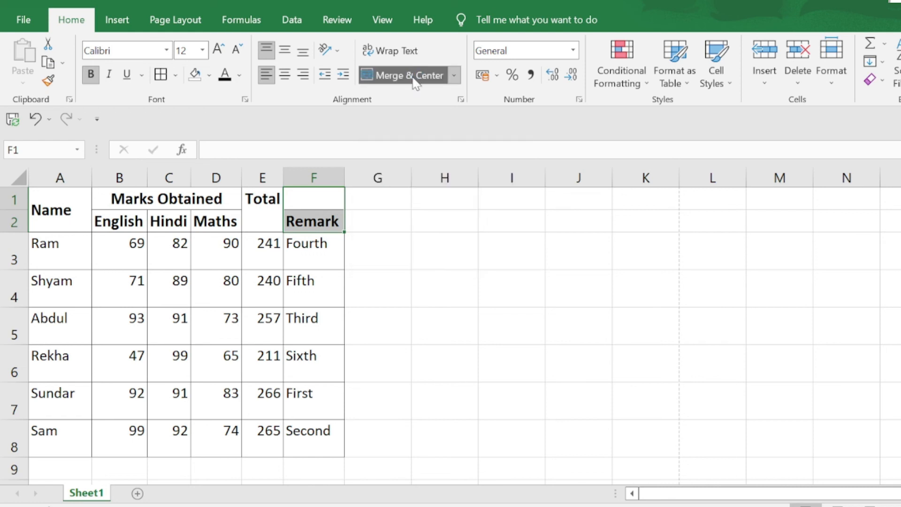
Try bottom alignment on the whole table A1:F8, and set its vertical alignment to middle
left_click(67, 209)
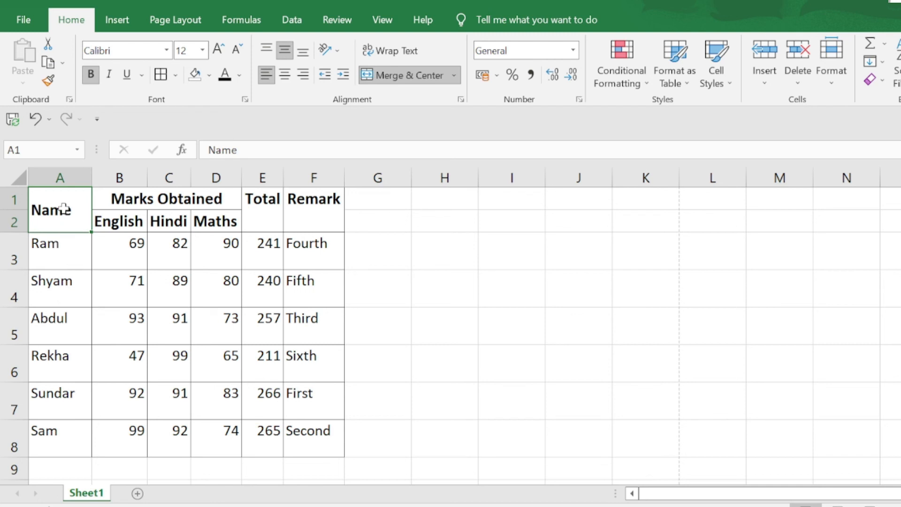
left_click_drag(62, 208, 305, 436)
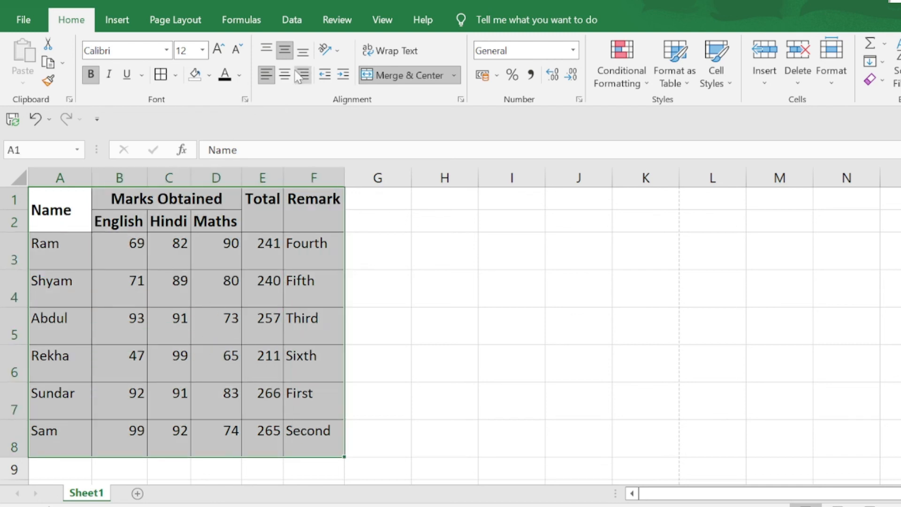
left_click(303, 50)
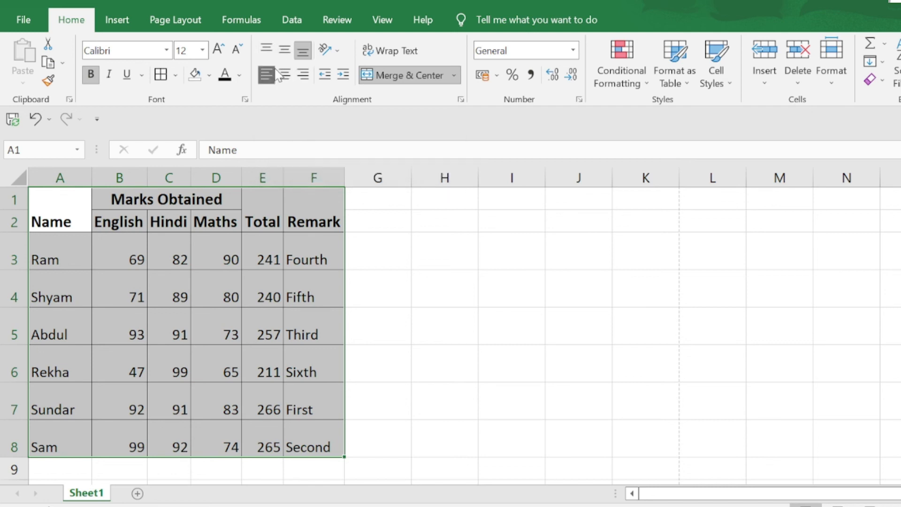
left_click(285, 52)
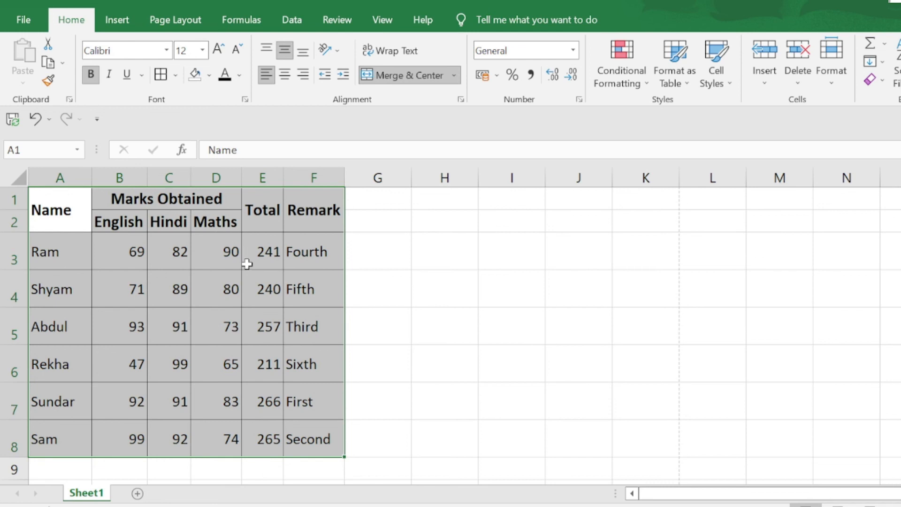
Check the merged headers and middle-aligned table in the print preview, and return to the sheet
left_click(27, 16)
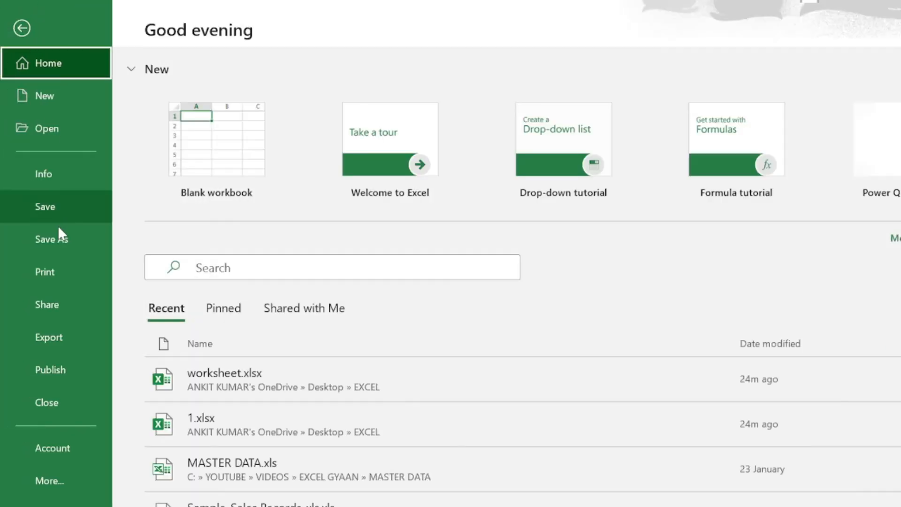
left_click(62, 271)
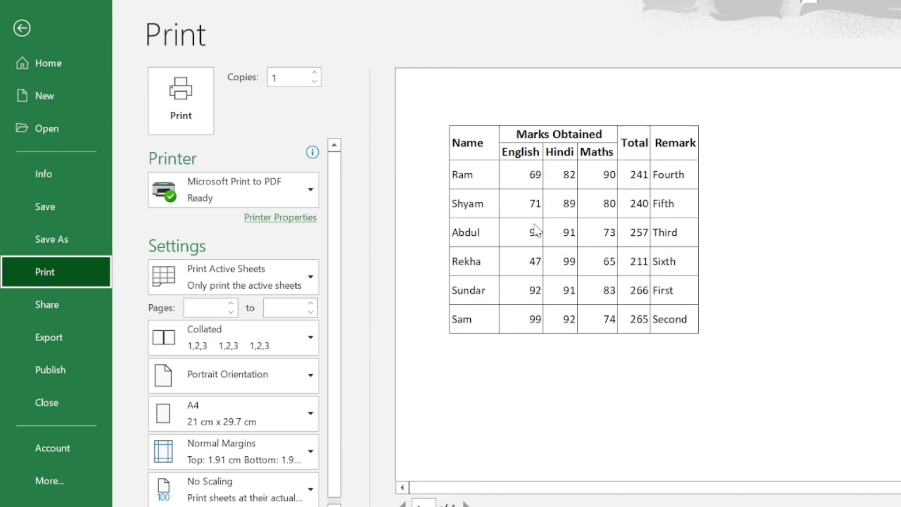
key("Escape")
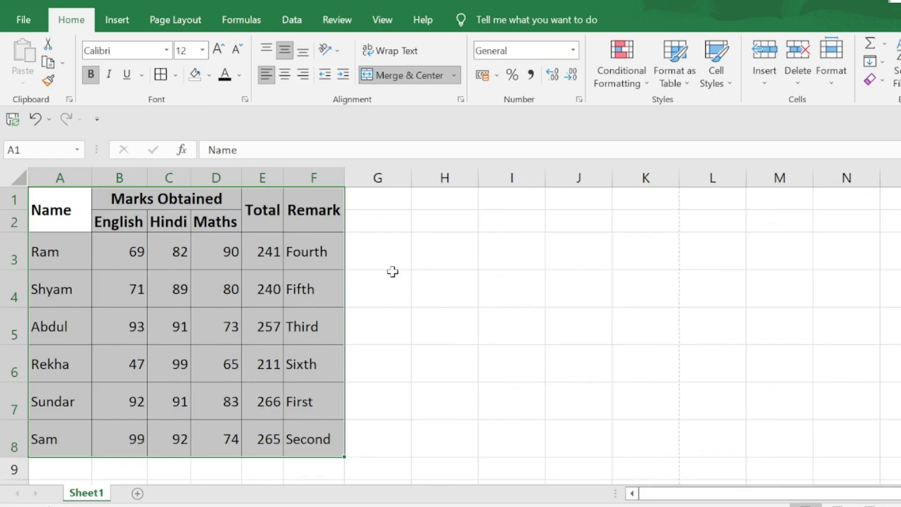